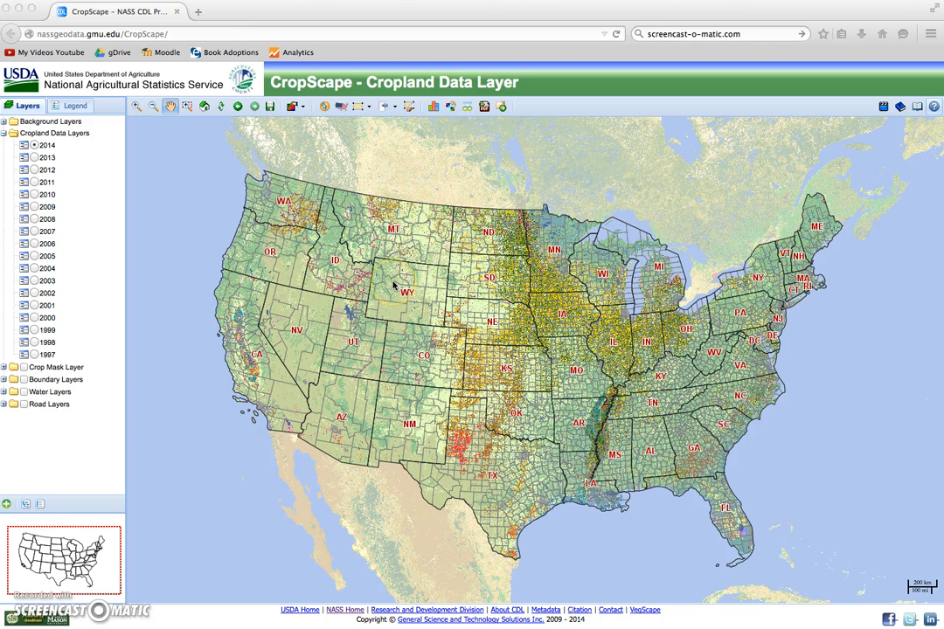
# - Zoom the map in on the farmland around Merced in California's Central Valley and check the crop colours in the legend
pyautogui.click(186, 105)
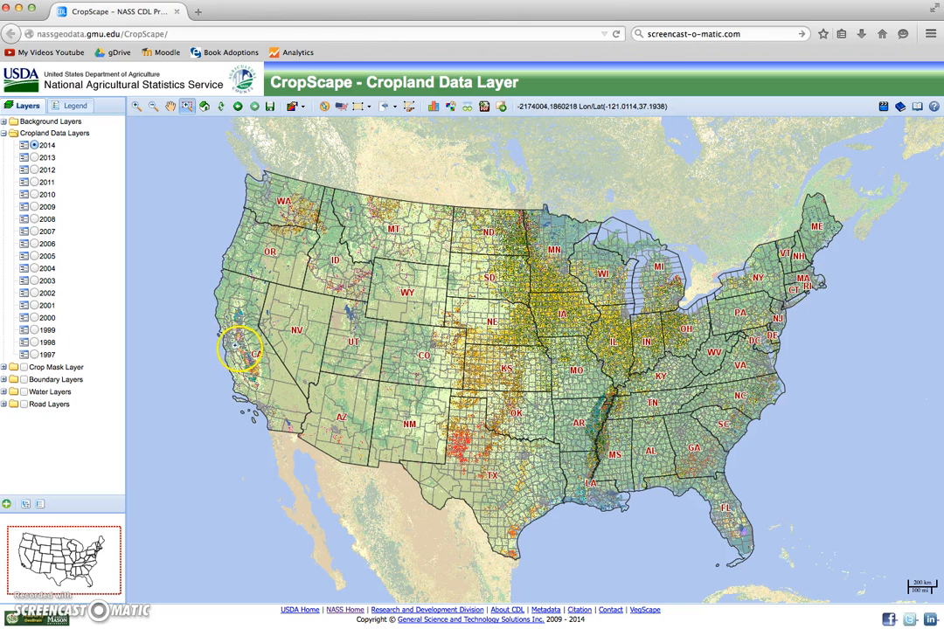
pyautogui.moveTo(234, 344); pyautogui.dragTo(253, 363)
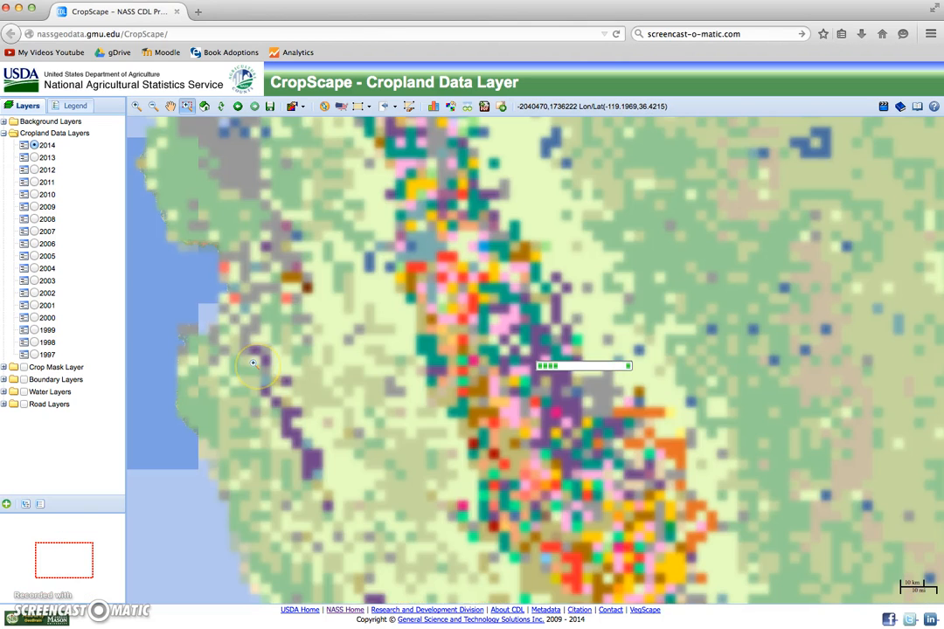
pyautogui.click(136, 110)
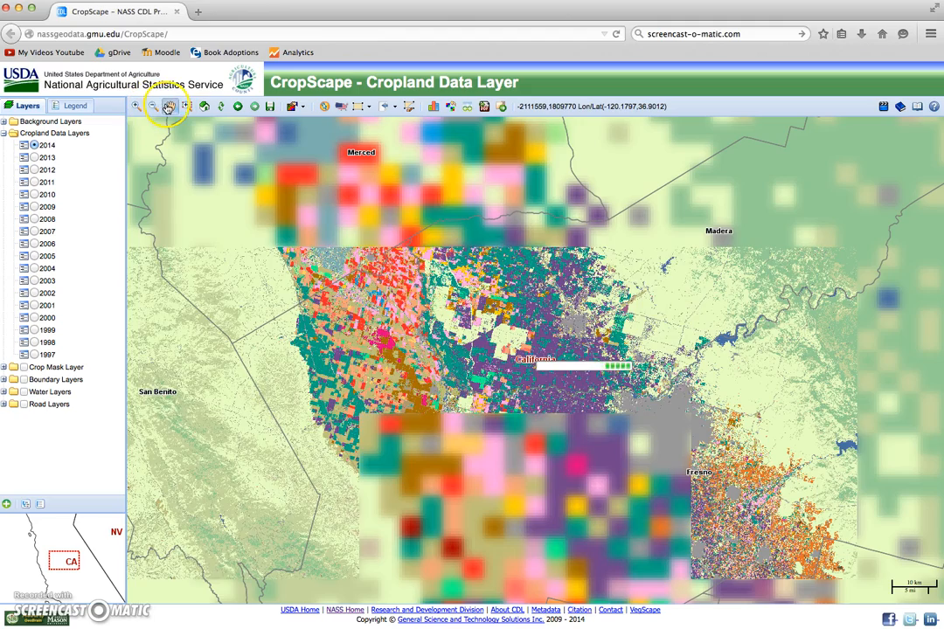
pyautogui.moveTo(469, 265); pyautogui.dragTo(486, 264)
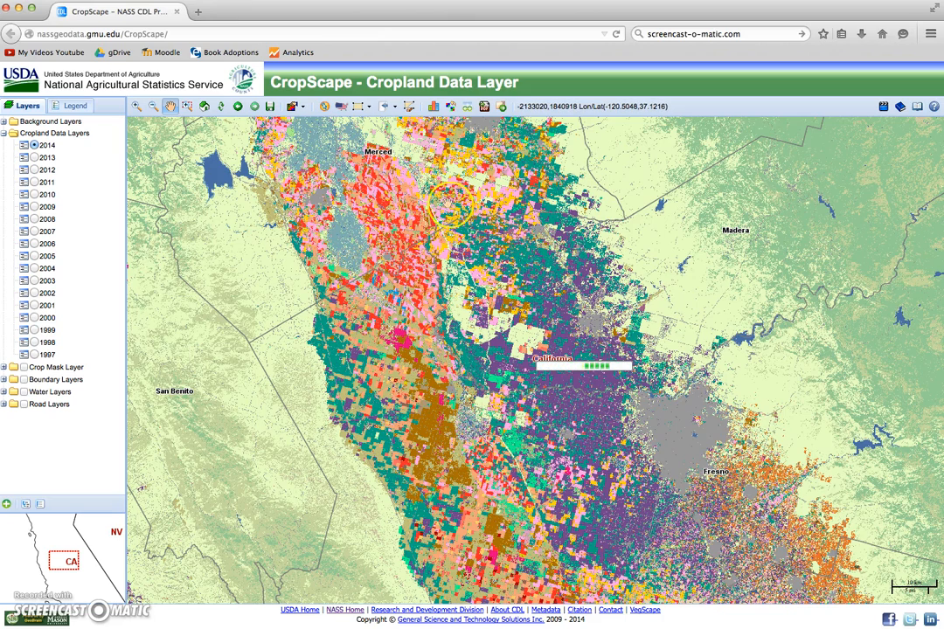
pyautogui.scroll(3, 449, 203)
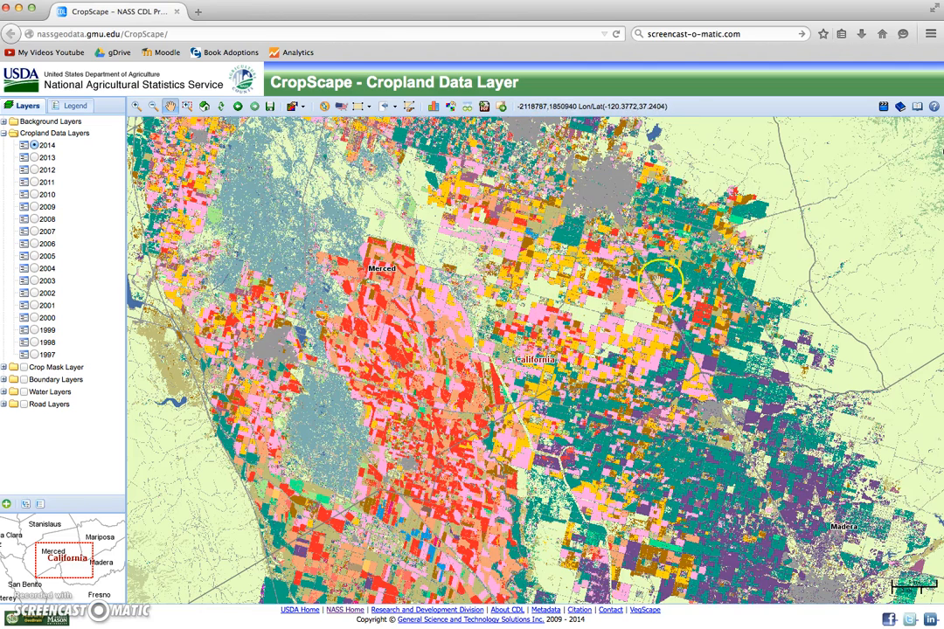
pyautogui.doubleClick(564, 333)
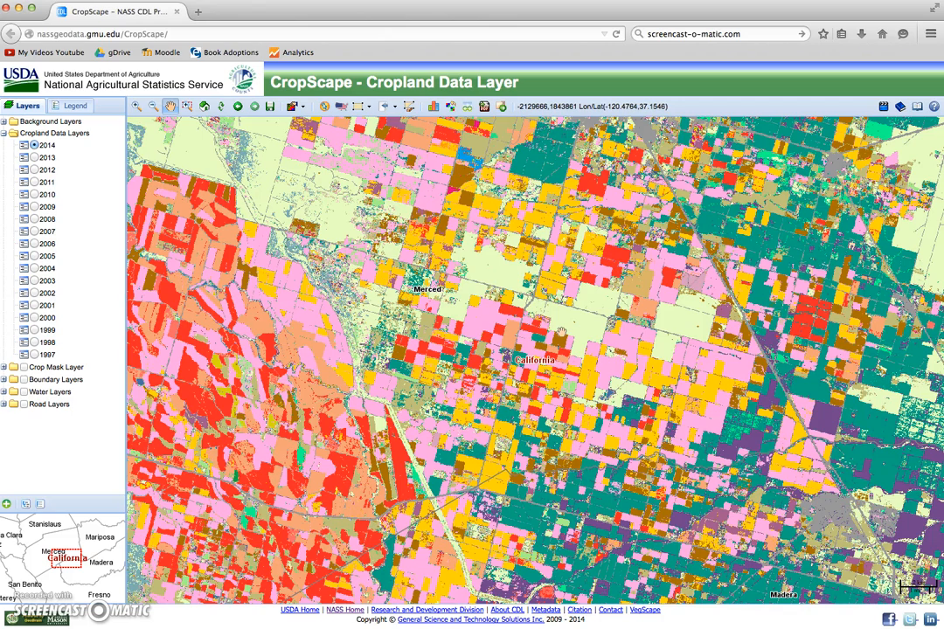
pyautogui.moveTo(560, 303); pyautogui.dragTo(534, 488)
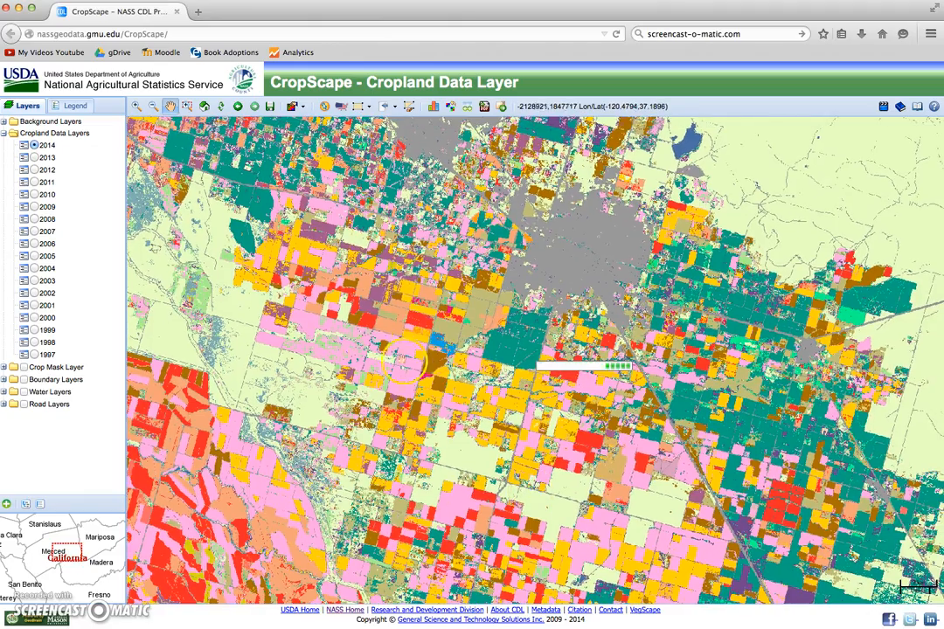
pyautogui.moveTo(316, 246); pyautogui.dragTo(460, 433)
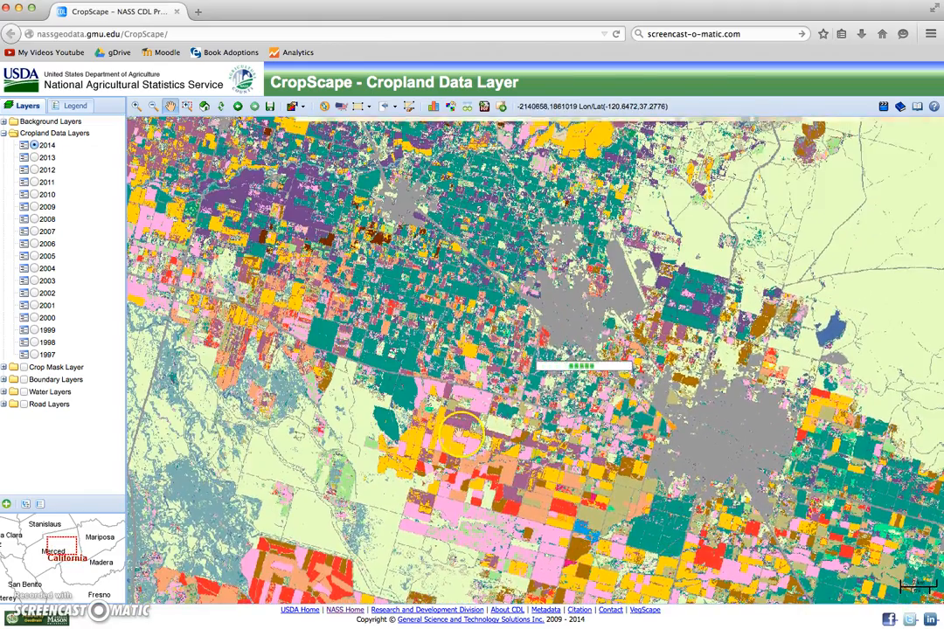
pyautogui.moveTo(533, 424); pyautogui.dragTo(498, 243)
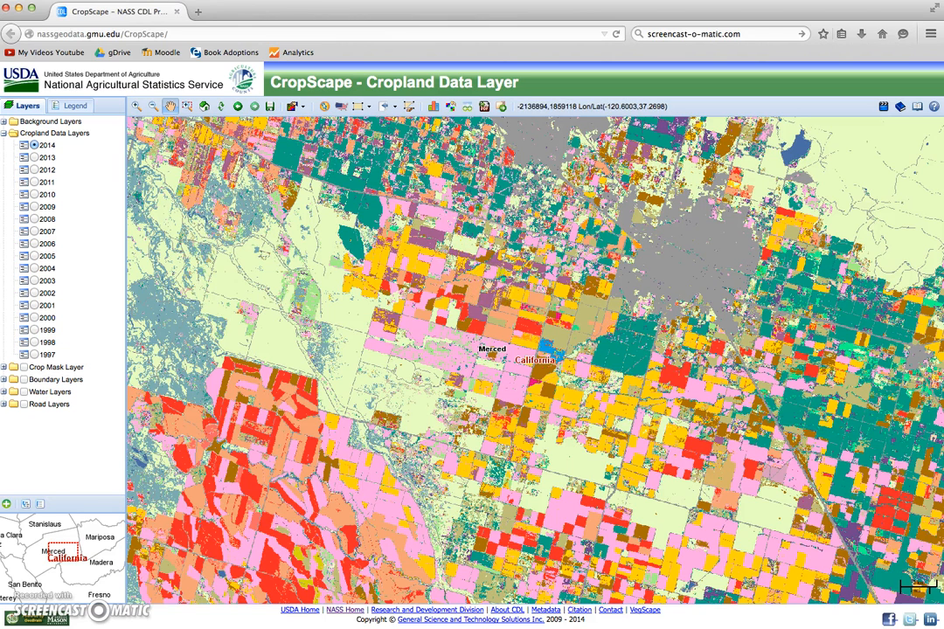
pyautogui.click(73, 105)
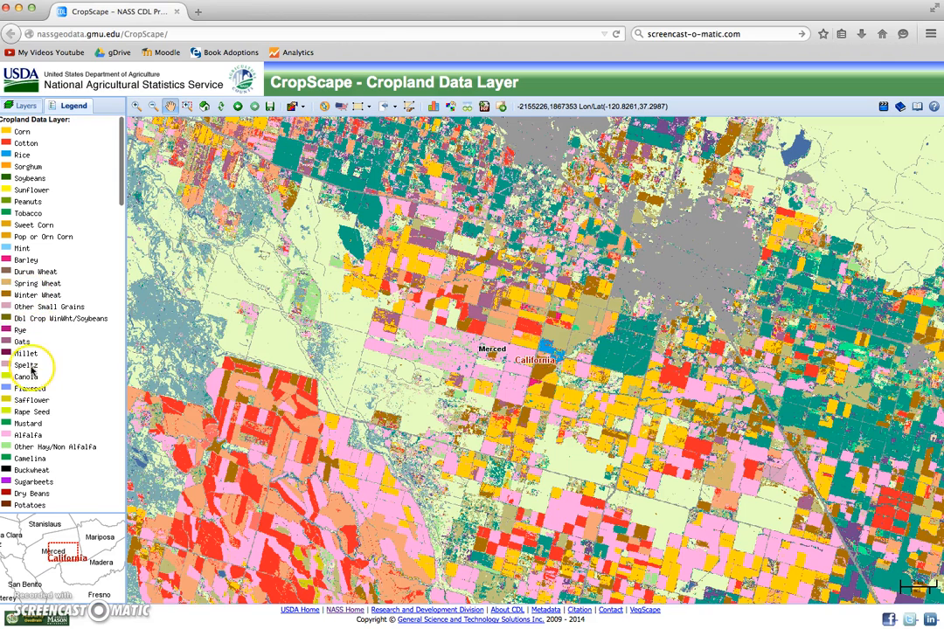
pyautogui.click(22, 106)
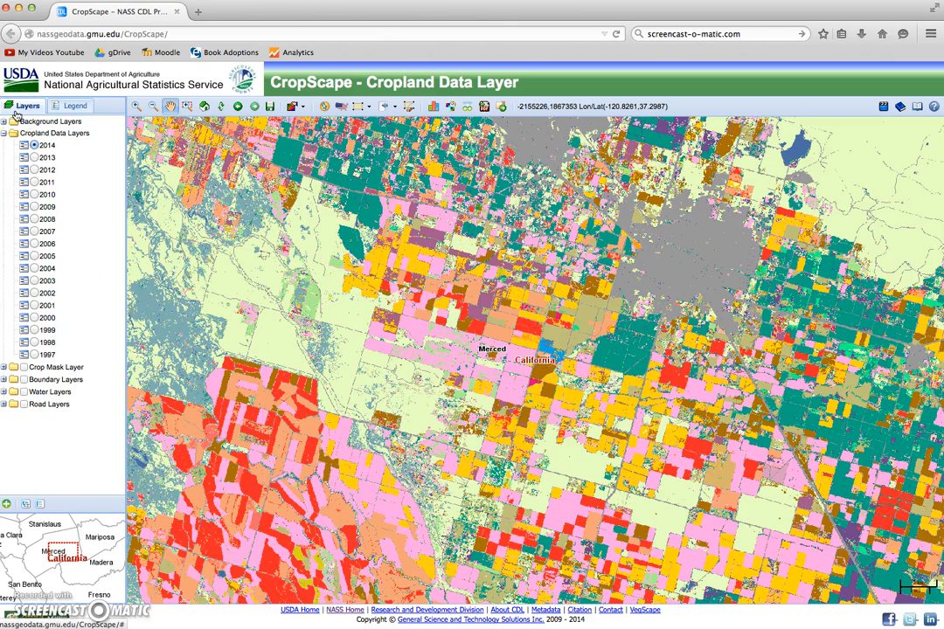
# - Compare the area's 2004, 2005, 2007, 2009, 2010 and 2011 cropland layers, and return to the 2014 layer
pyautogui.click(45, 271)
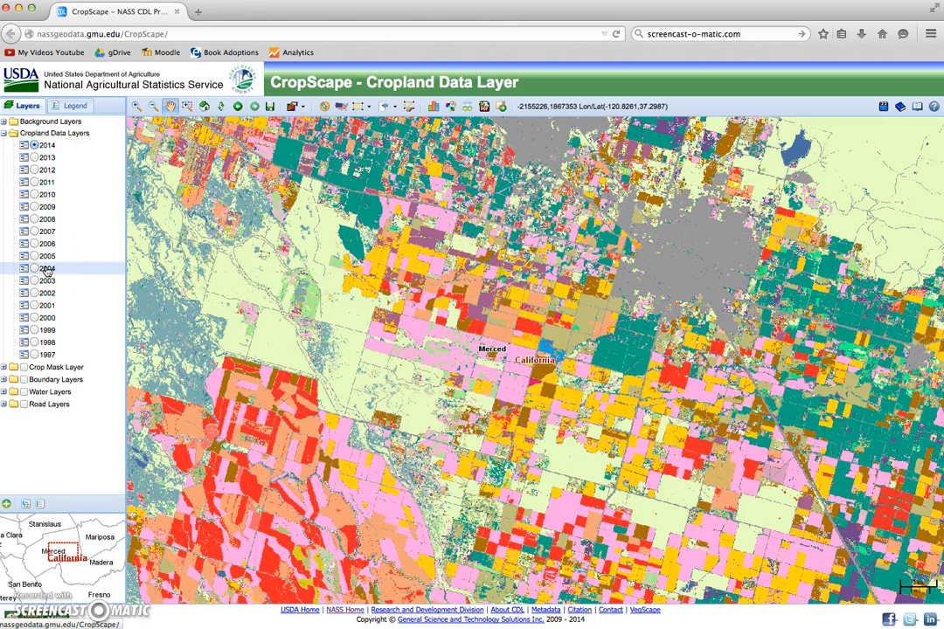
pyautogui.click(34, 269)
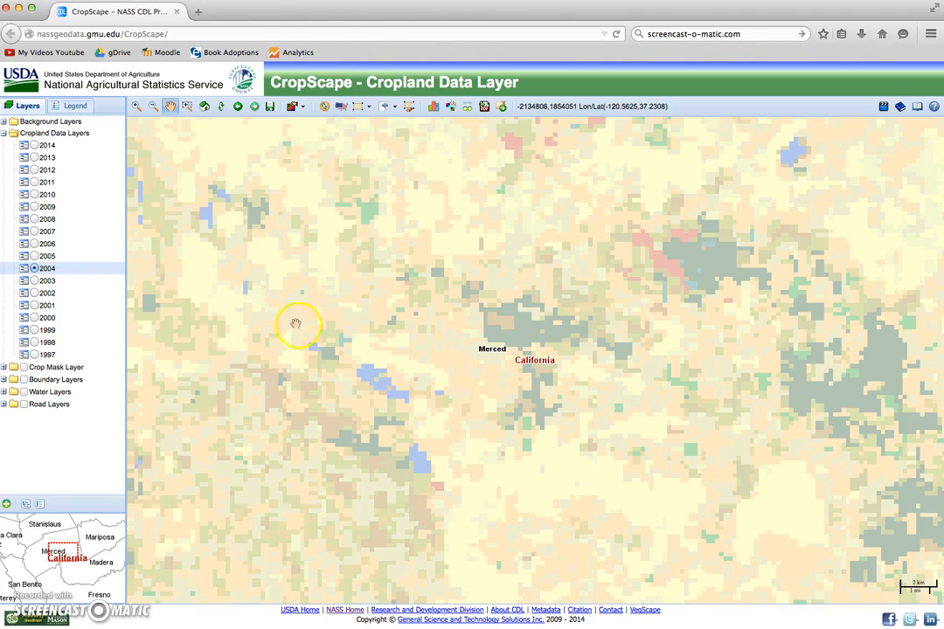
pyautogui.click(34, 256)
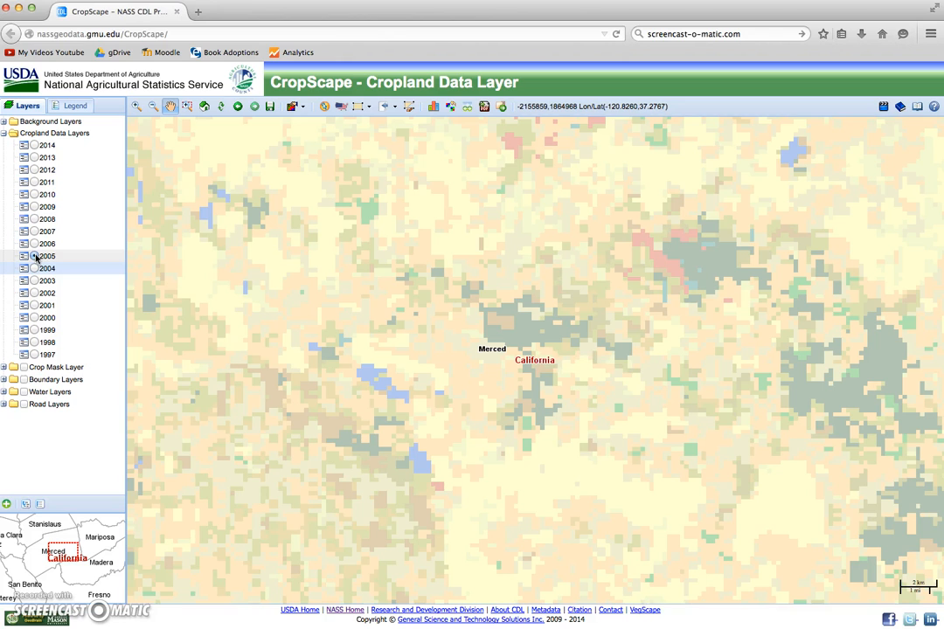
pyautogui.click(34, 231)
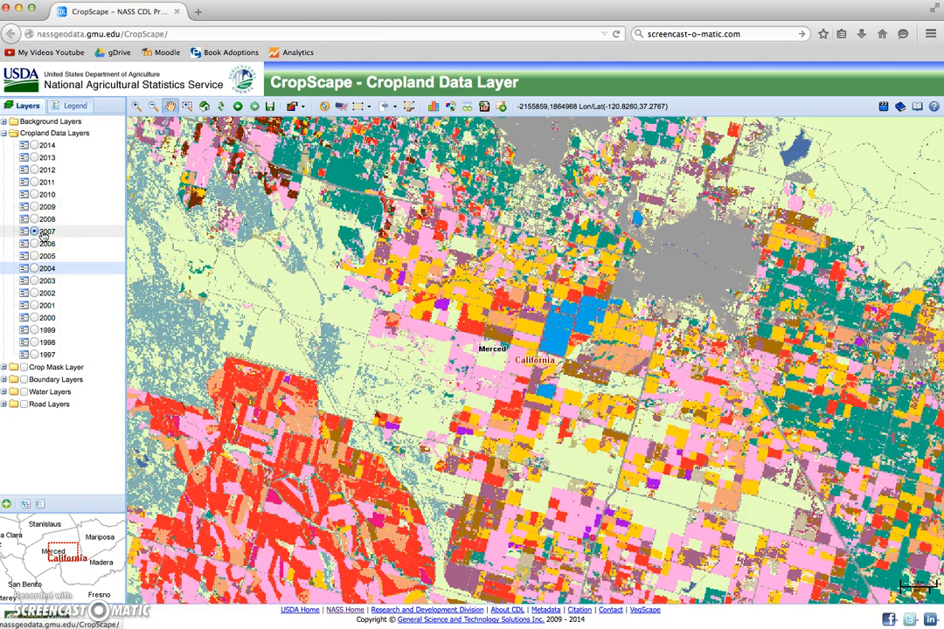
pyautogui.click(35, 207)
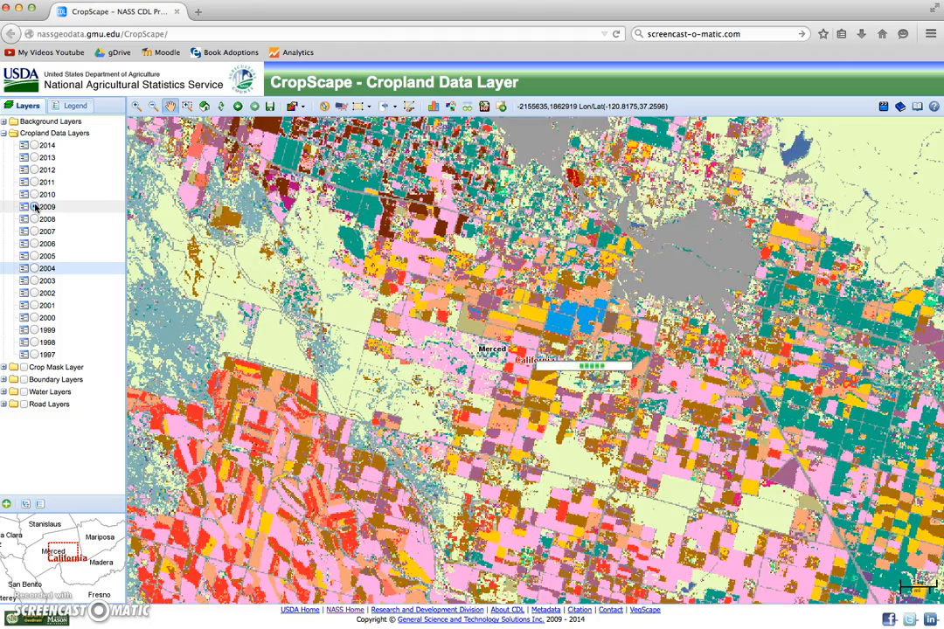
pyautogui.click(33, 194)
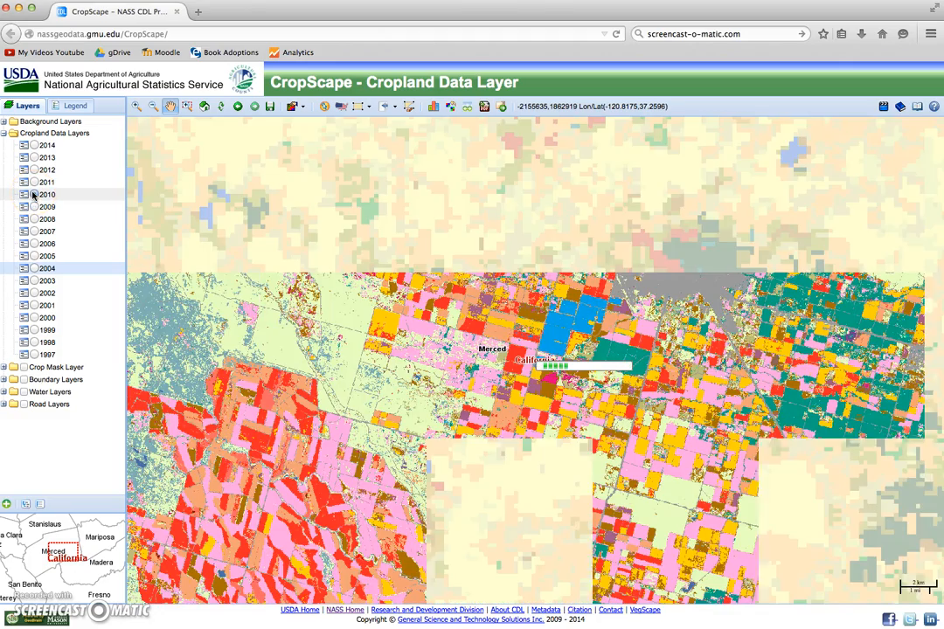
pyautogui.click(33, 182)
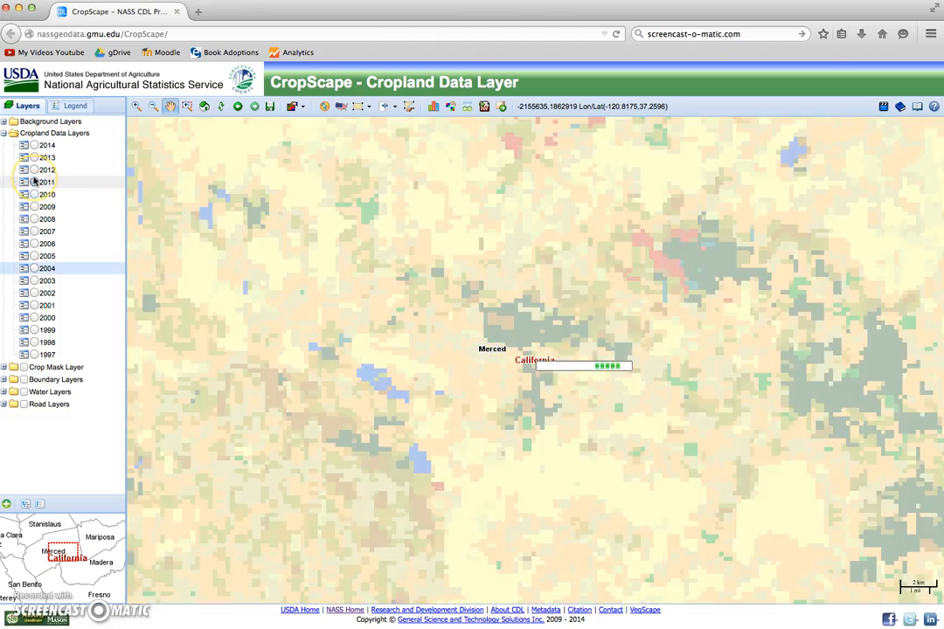
pyautogui.click(33, 145)
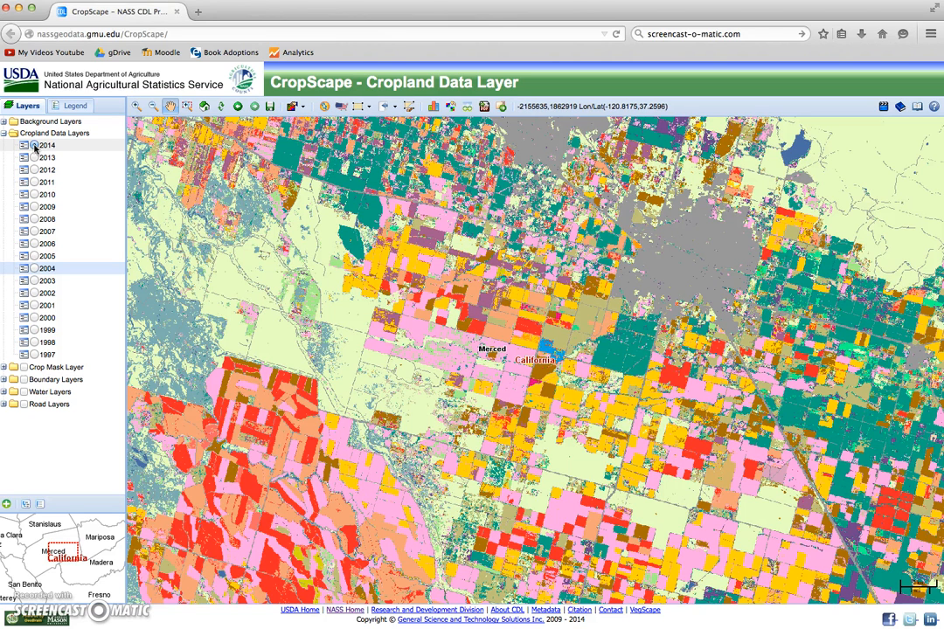
pyautogui.click(34, 146)
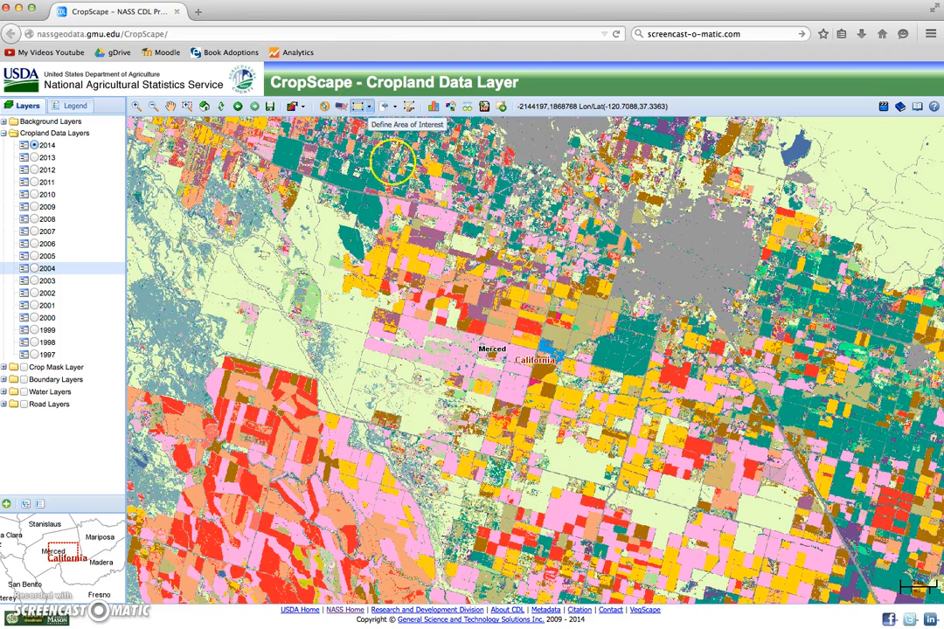
# - Define a rectangular area of interest around the Merced label, west of the large grey urban area, and generate its cropland statistics
pyautogui.click(359, 107)
pyautogui.moveTo(407, 203); pyautogui.dragTo(652, 388)
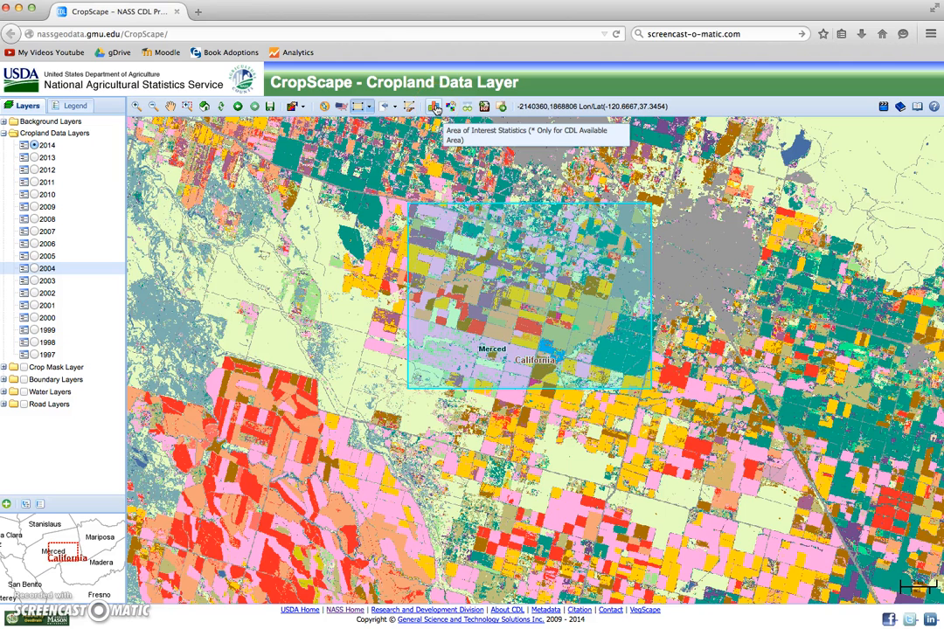
pyautogui.click(436, 106)
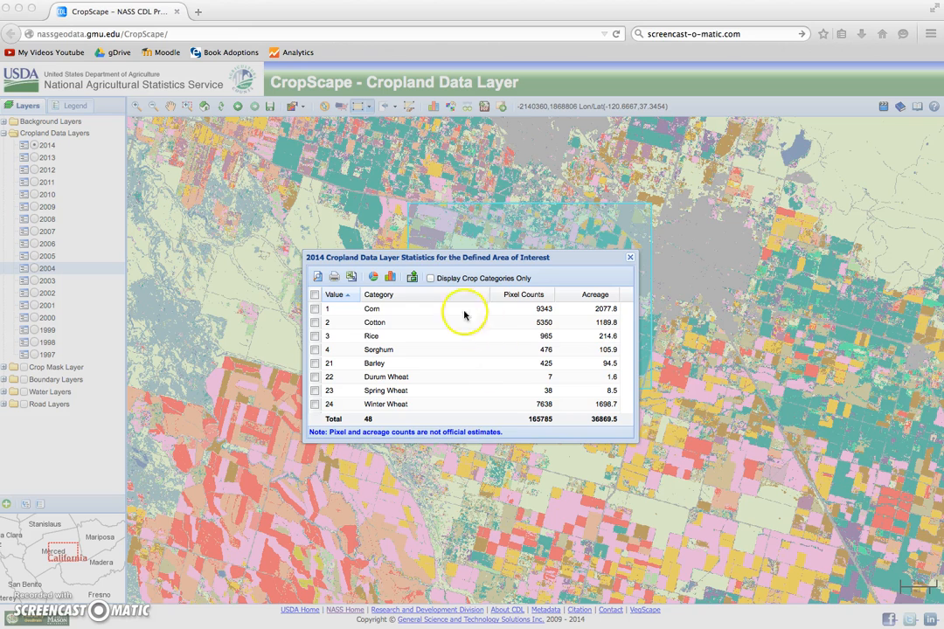
# - Examine the pixel counts and acreage of the crop and land cover categories in the 2014 statistics table
pyautogui.scroll(-1, 452, 365)
pyautogui.scroll(-5, 451, 365)
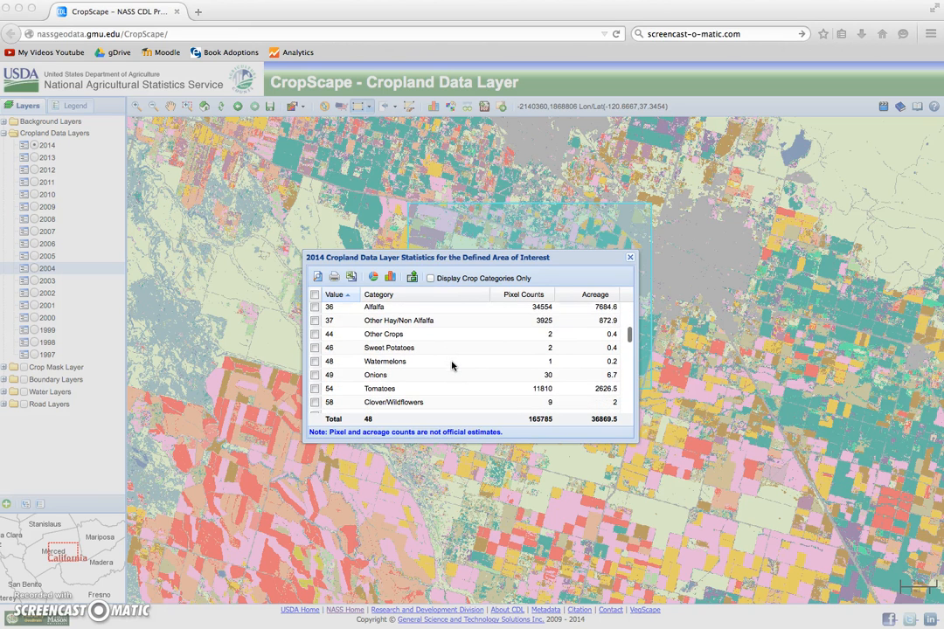
pyautogui.scroll(-5, 452, 365)
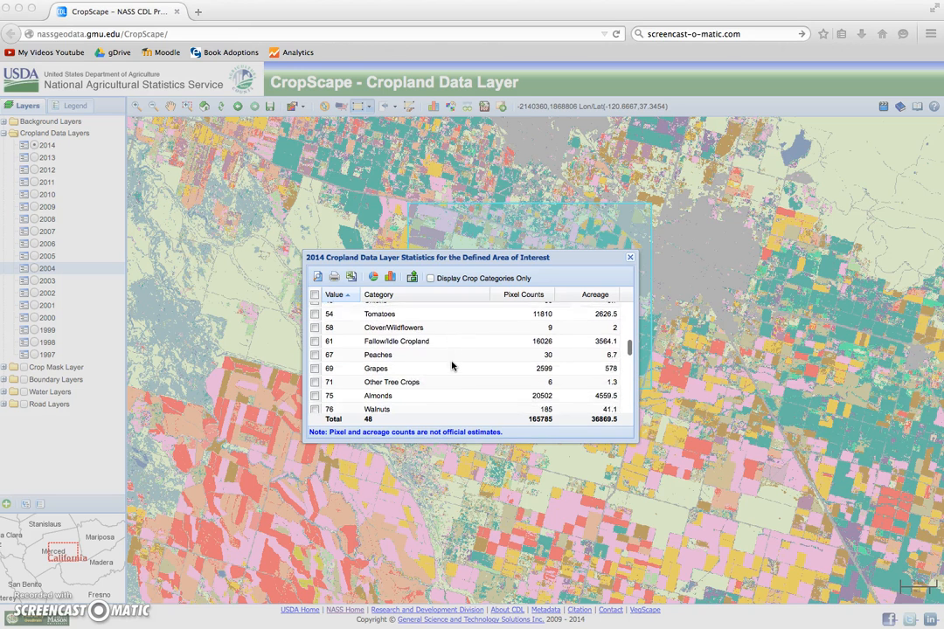
pyautogui.scroll(-4, 452, 365)
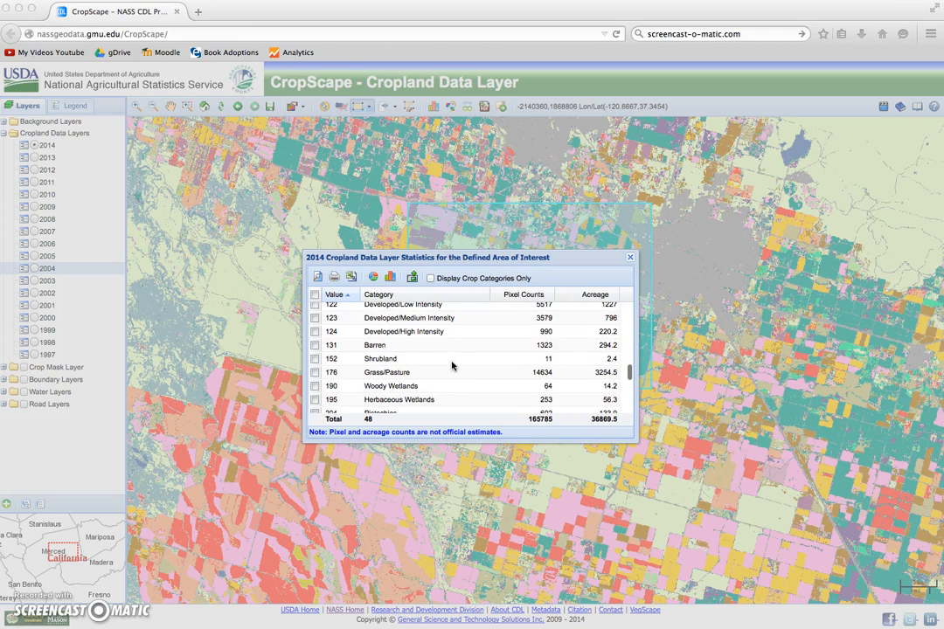
pyautogui.scroll(1, 452, 365)
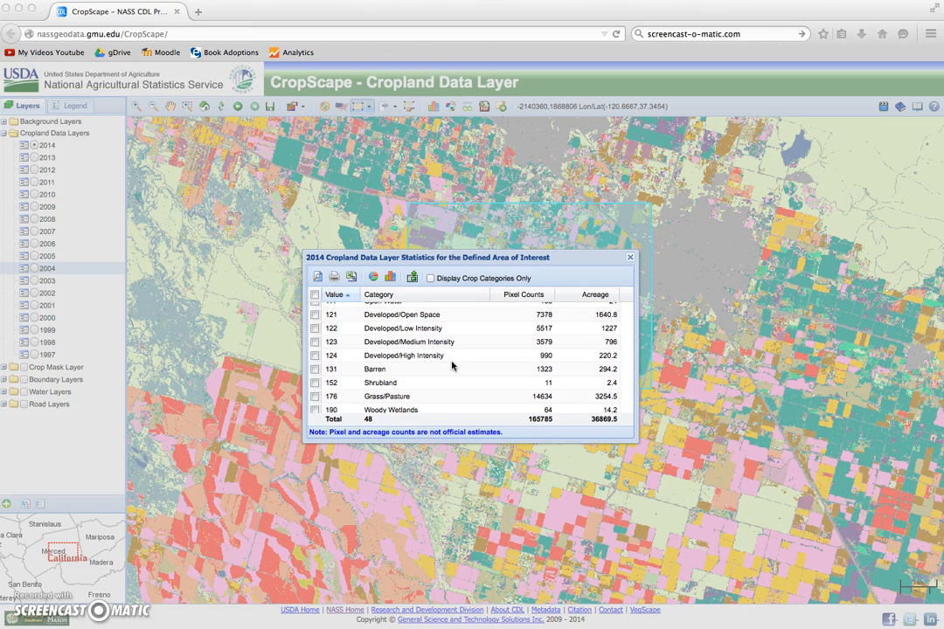
pyautogui.scroll(-2, 452, 365)
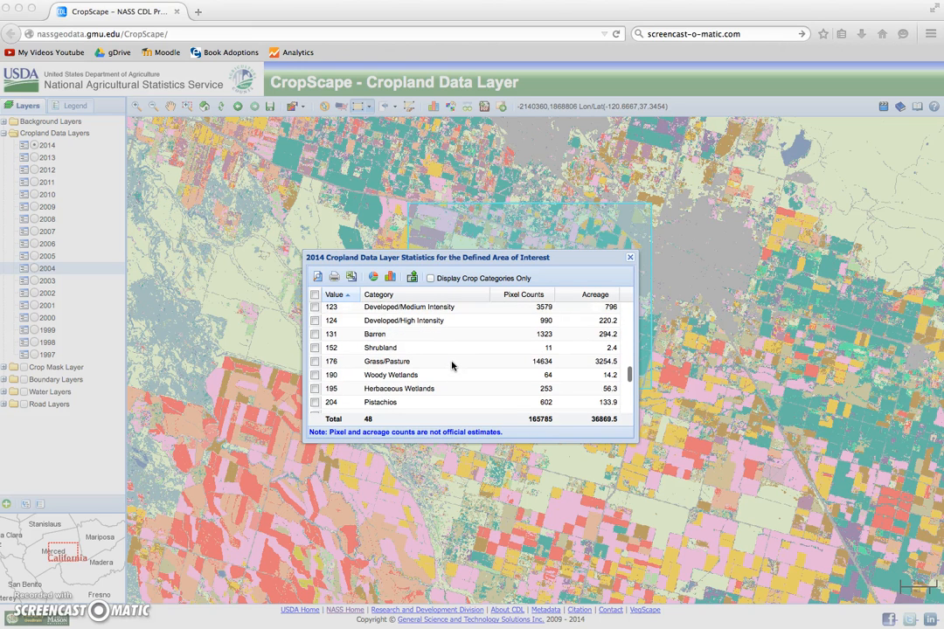
pyautogui.scroll(-4, 451, 365)
pyautogui.scroll(15, 448, 350)
pyautogui.scroll(8, 445, 345)
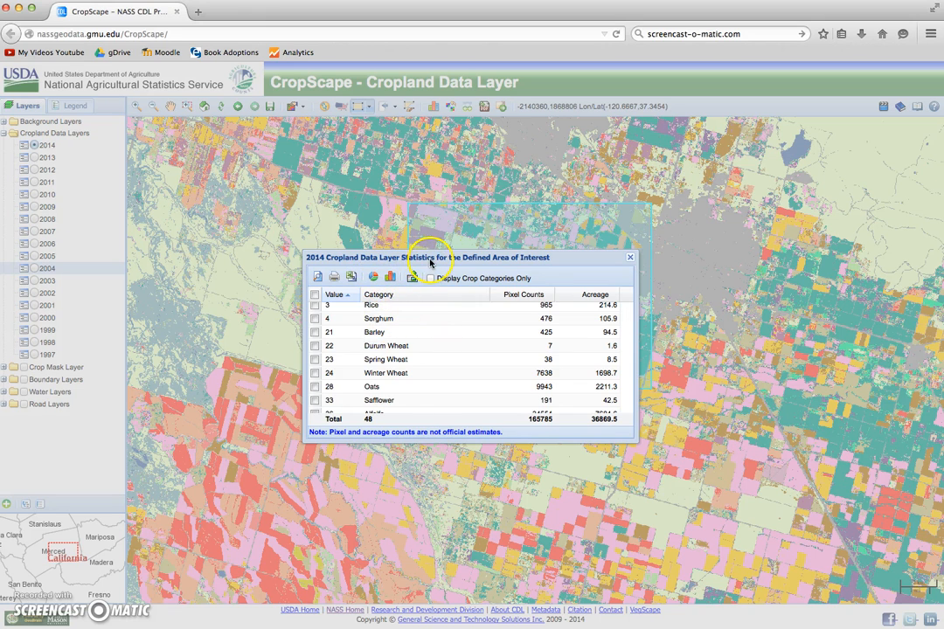
# - View the area's statistics as a pie chart, inspect the acreage and share of individual slices, and close the chart
pyautogui.click(373, 277)
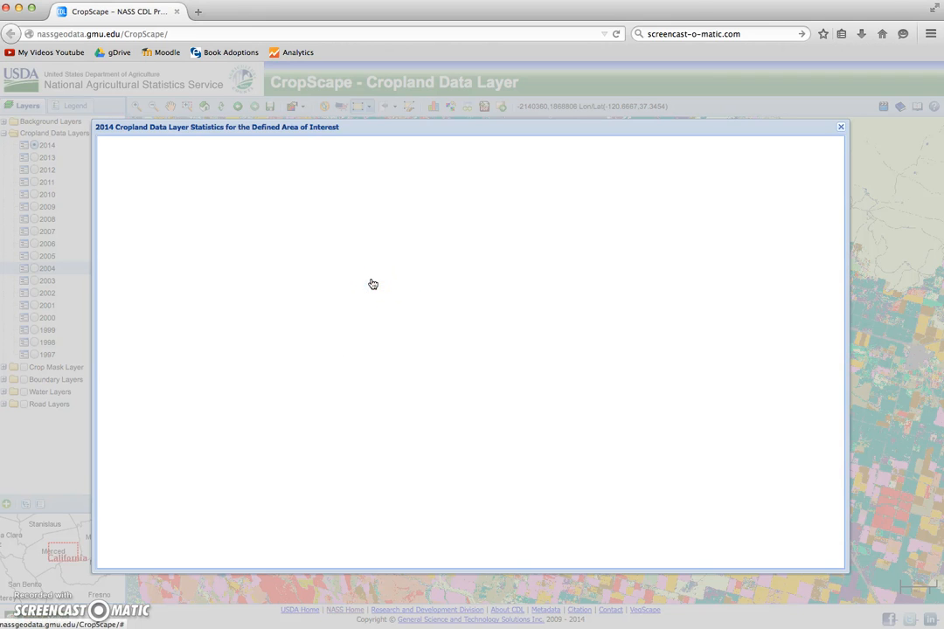
pyautogui.moveTo(512, 169)
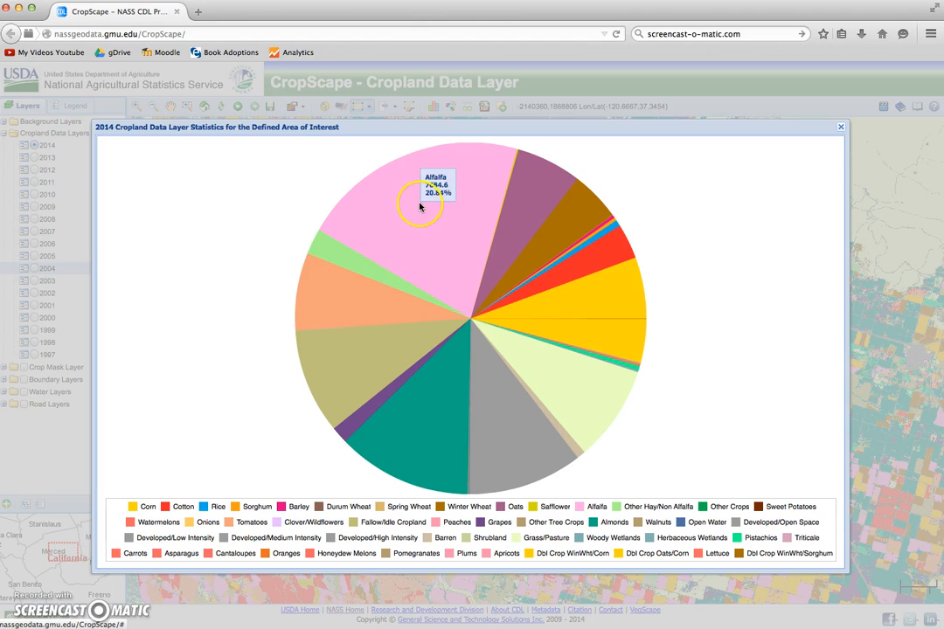
pyautogui.moveTo(356, 268)
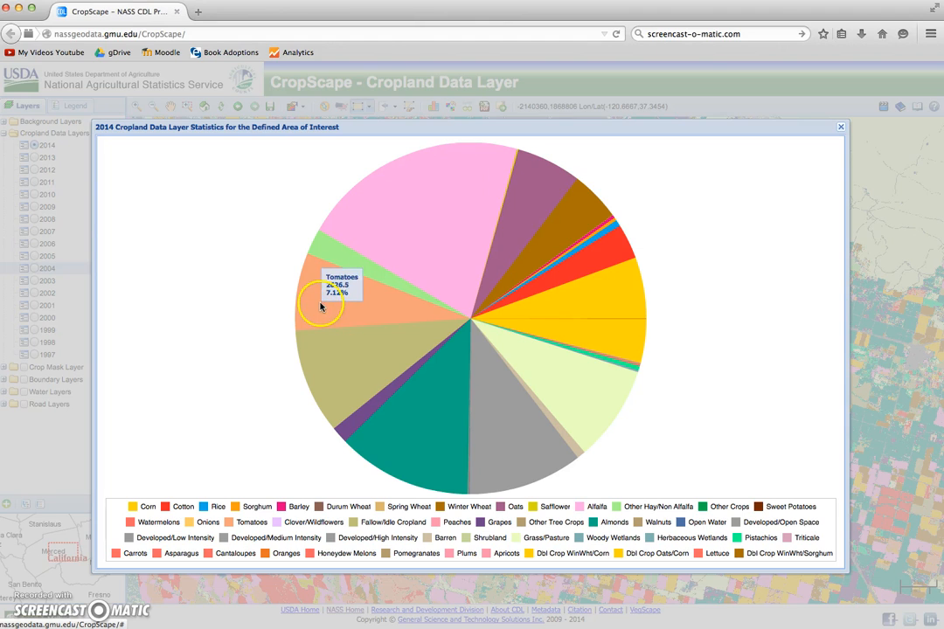
pyautogui.moveTo(330, 358)
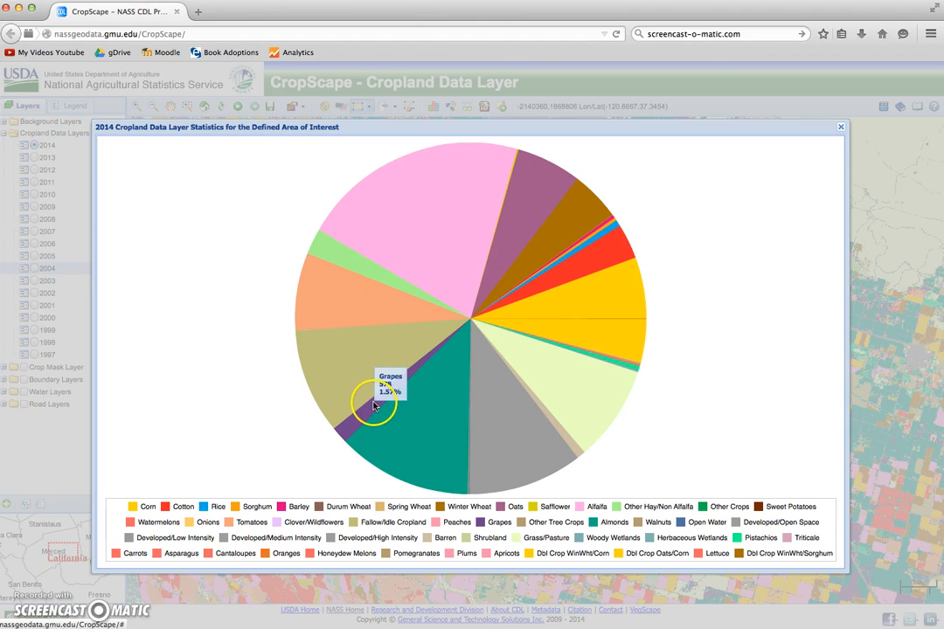
pyautogui.moveTo(483, 423)
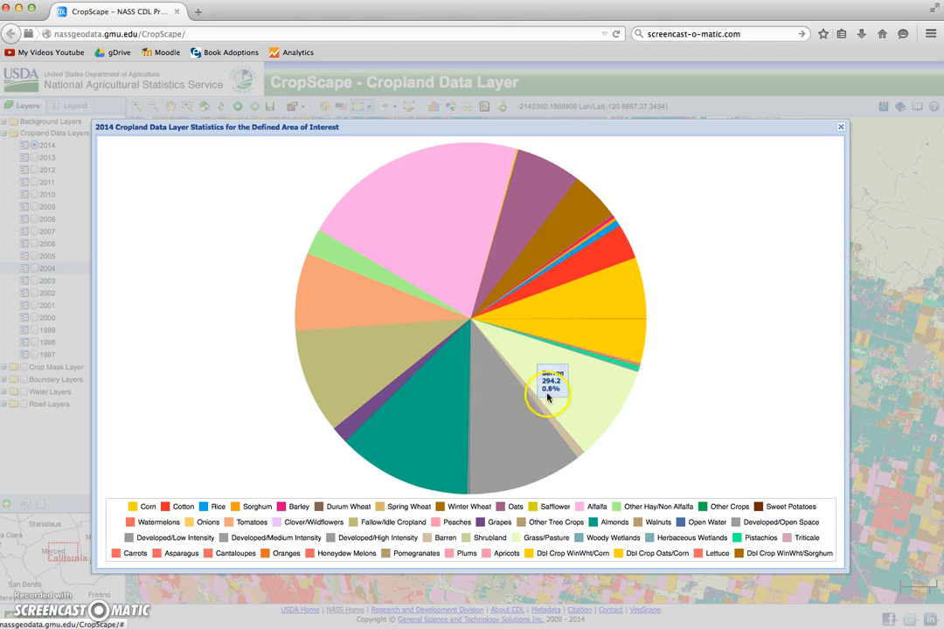
pyautogui.moveTo(538, 221)
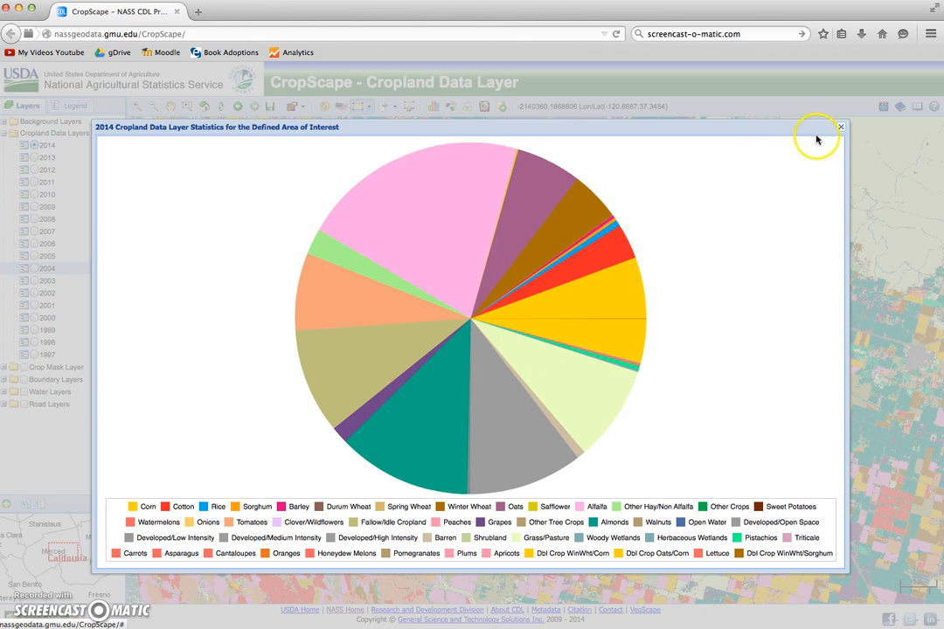
pyautogui.click(841, 127)
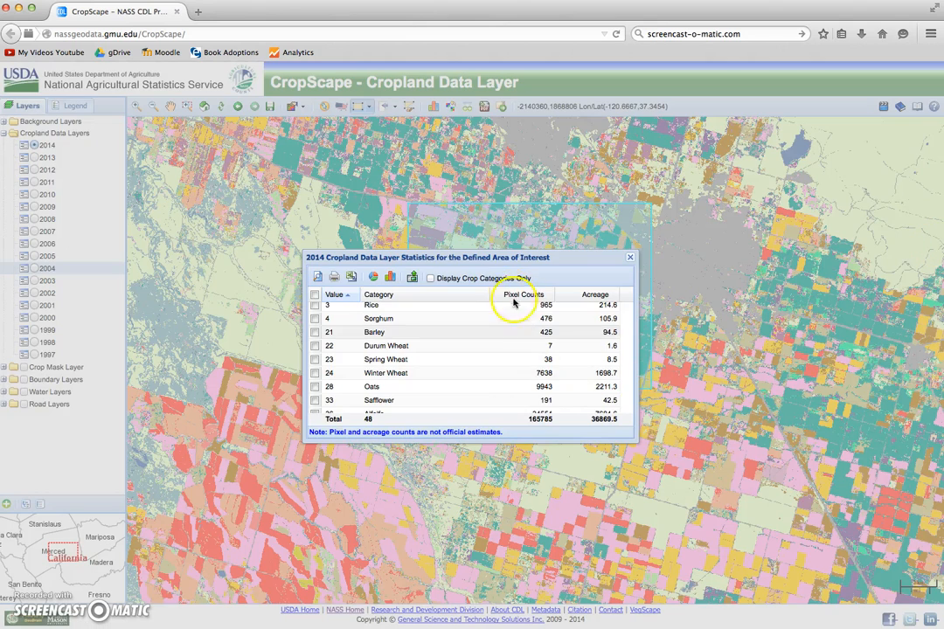
# - View the area's 2014 category acreage as a bar chart, and review the statistics table before closing it
pyautogui.click(389, 285)
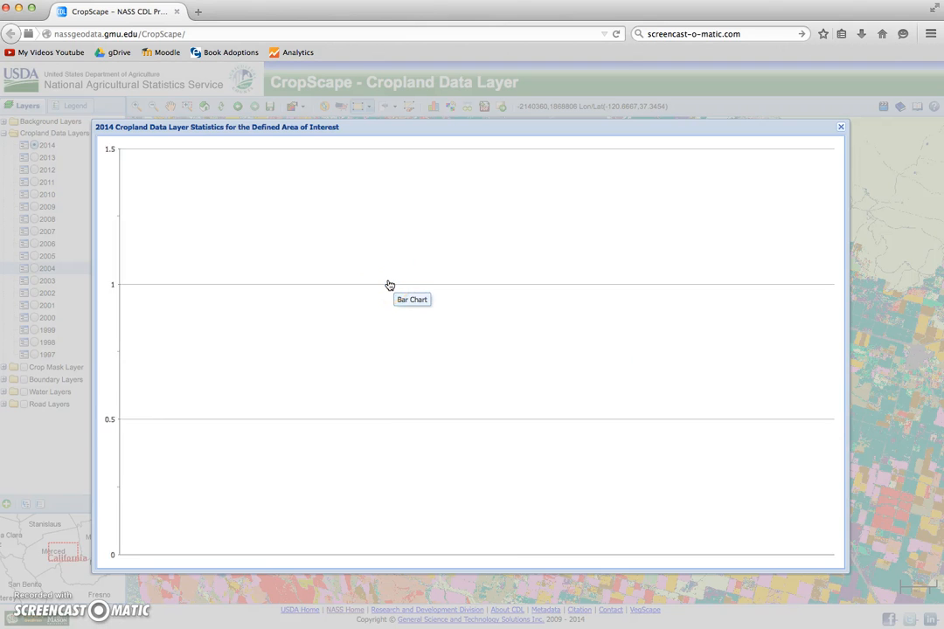
pyautogui.moveTo(287, 217)
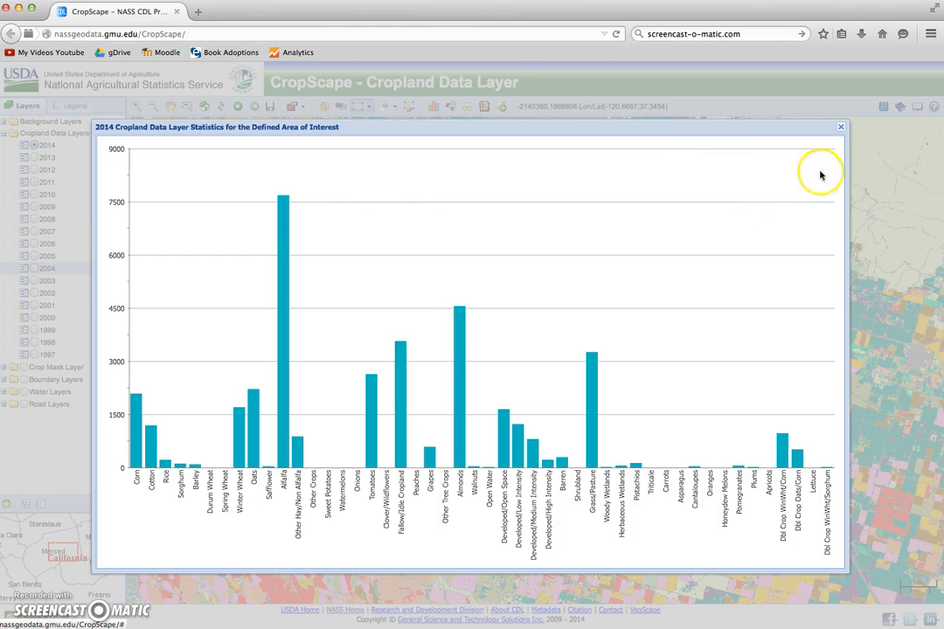
pyautogui.click(841, 130)
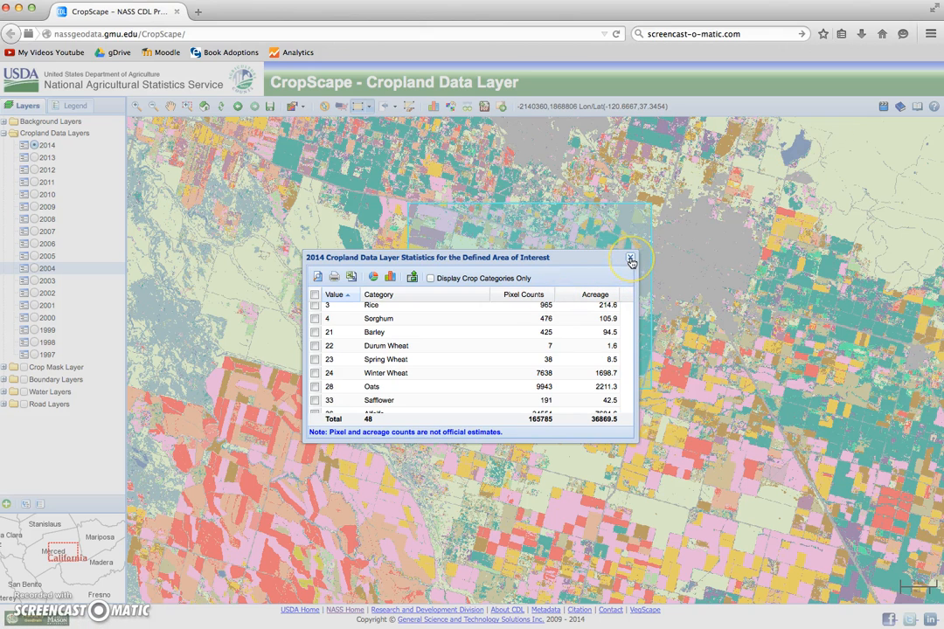
pyautogui.scroll(-5, 471, 366)
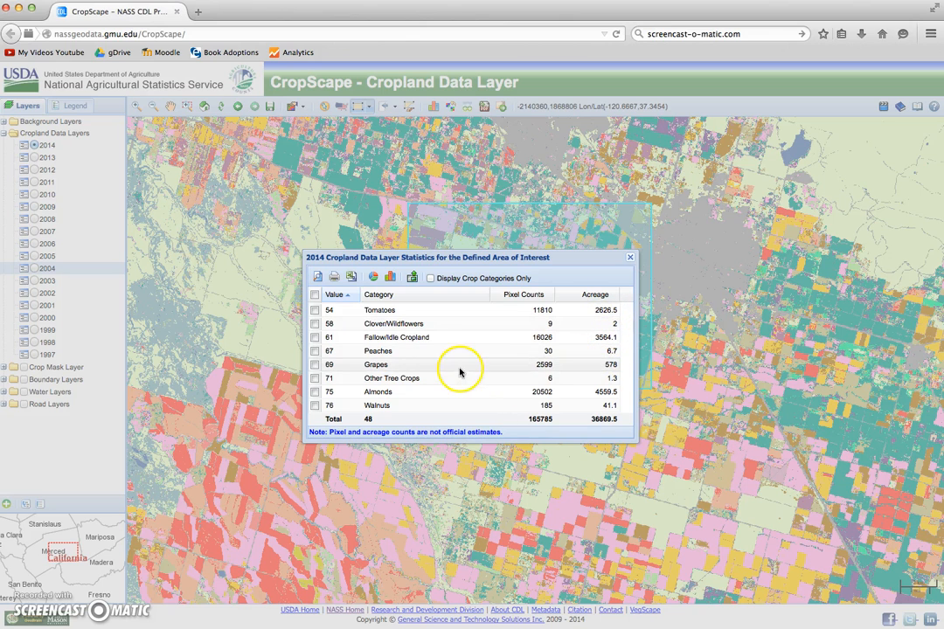
pyautogui.click(629, 257)
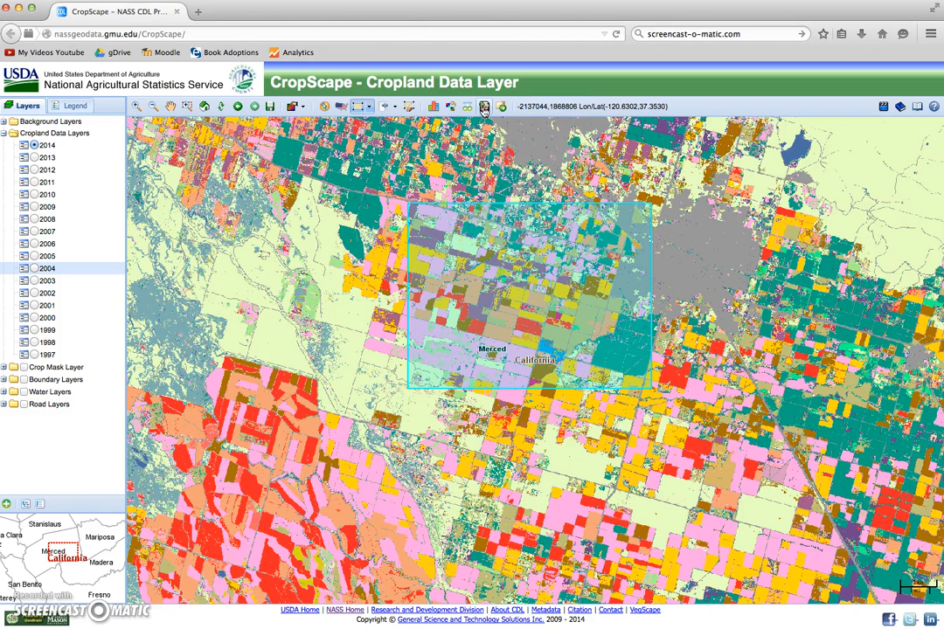
# - Create and download a letter-size PDF map titled "2014 Area of Interest" showing only agricultural categories, and close its preview
pyautogui.click(484, 107)
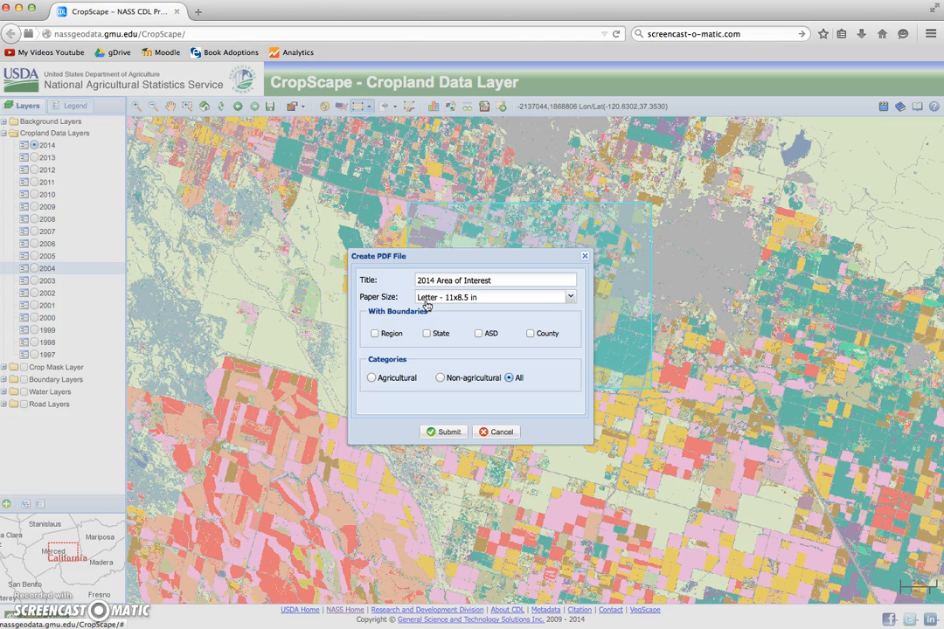
pyautogui.click(373, 378)
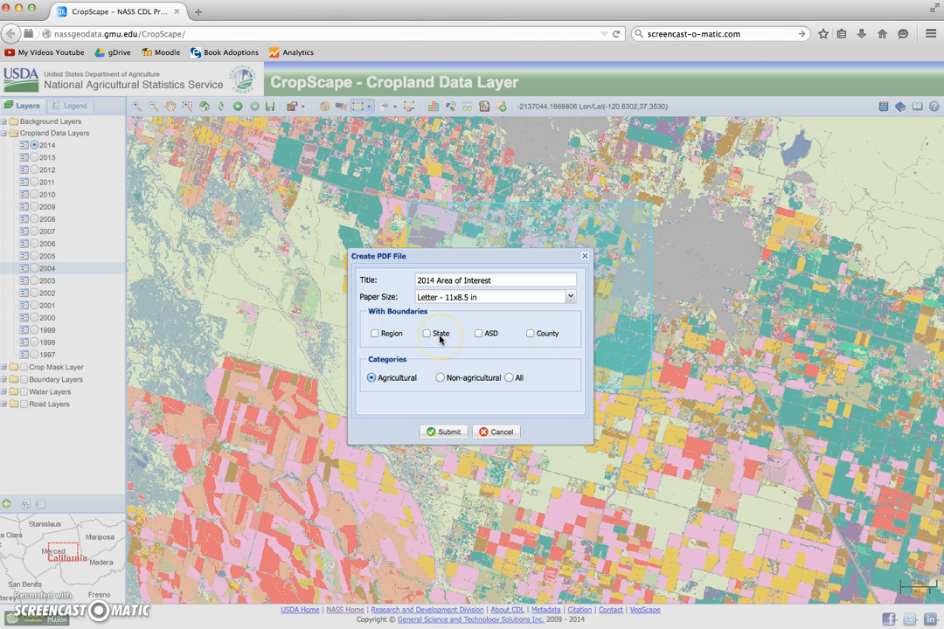
pyautogui.click(442, 432)
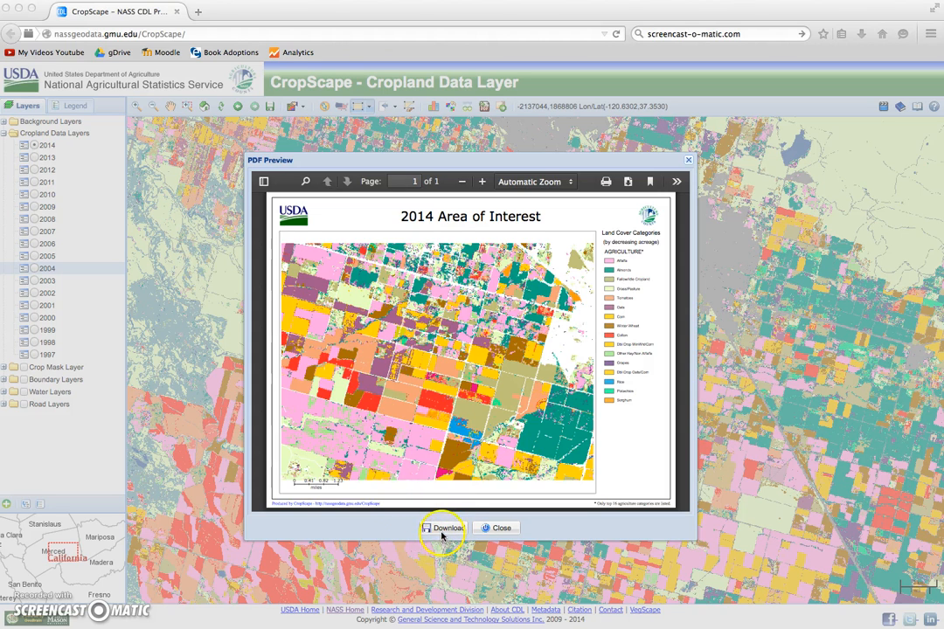
pyautogui.click(445, 531)
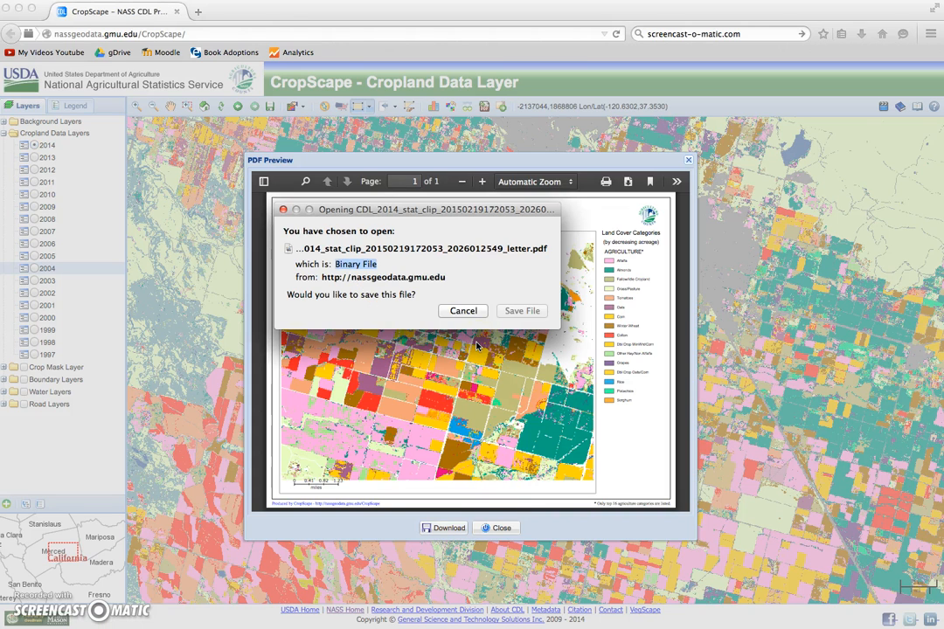
pyautogui.click(523, 309)
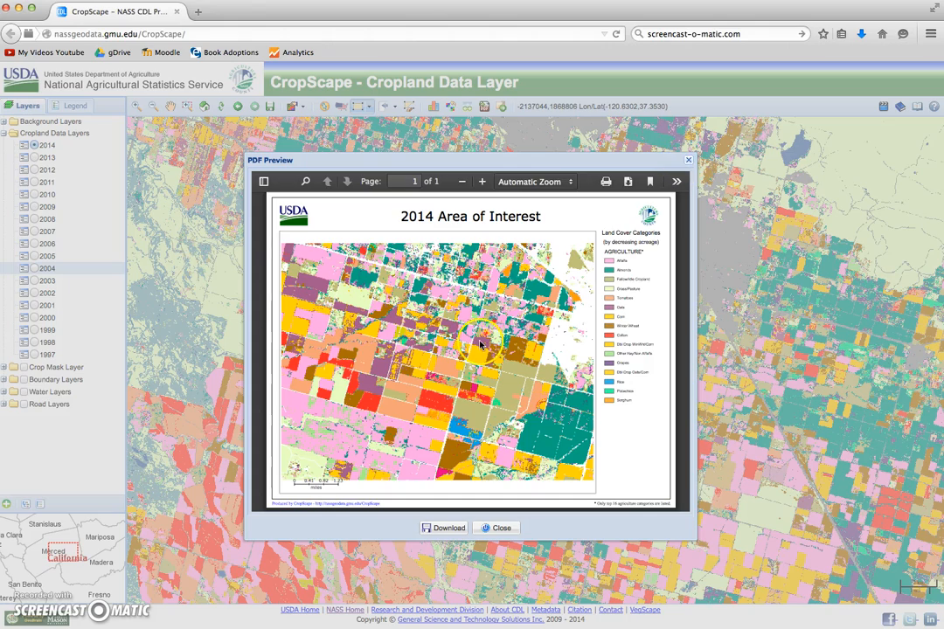
pyautogui.click(688, 160)
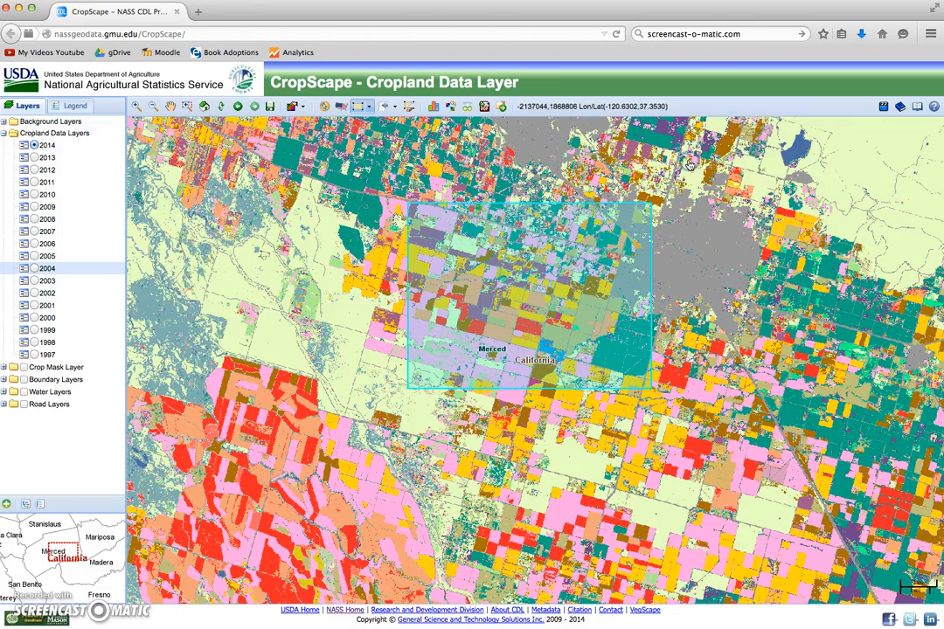
# - Compare the 2012 and 2008 cropland layers within the defined area of interest
pyautogui.click(34, 169)
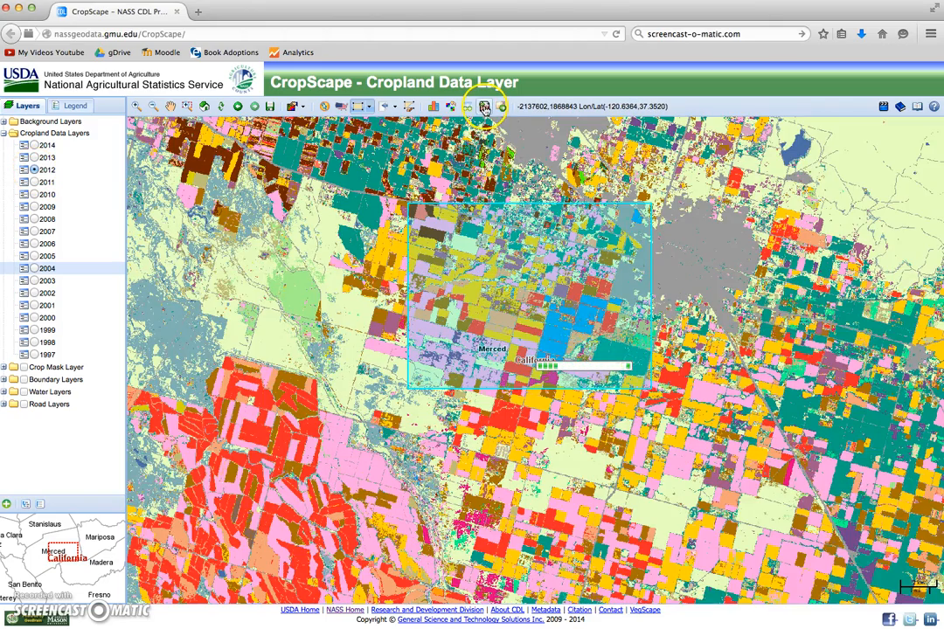
pyautogui.click(545, 299)
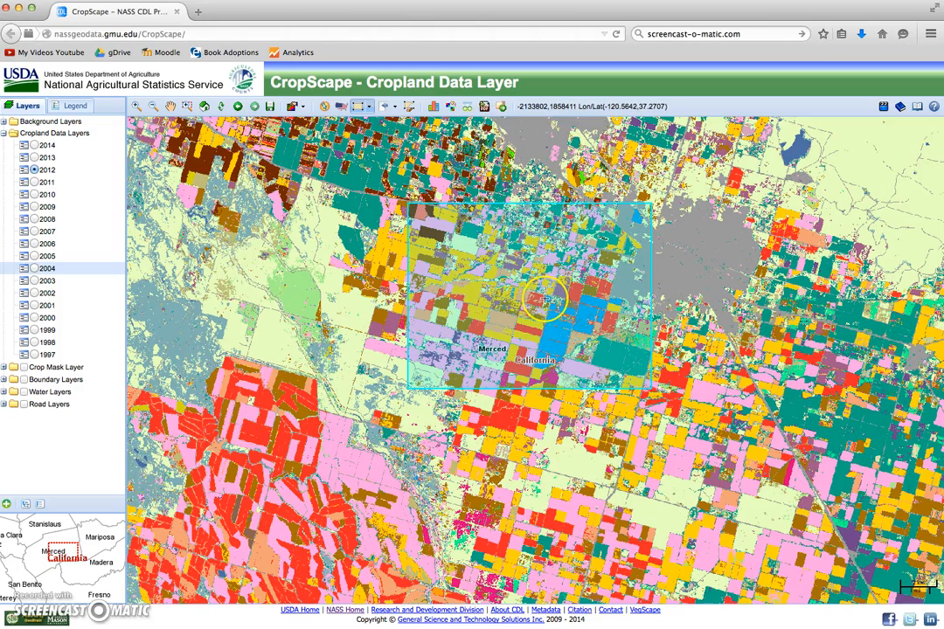
pyautogui.click(26, 219)
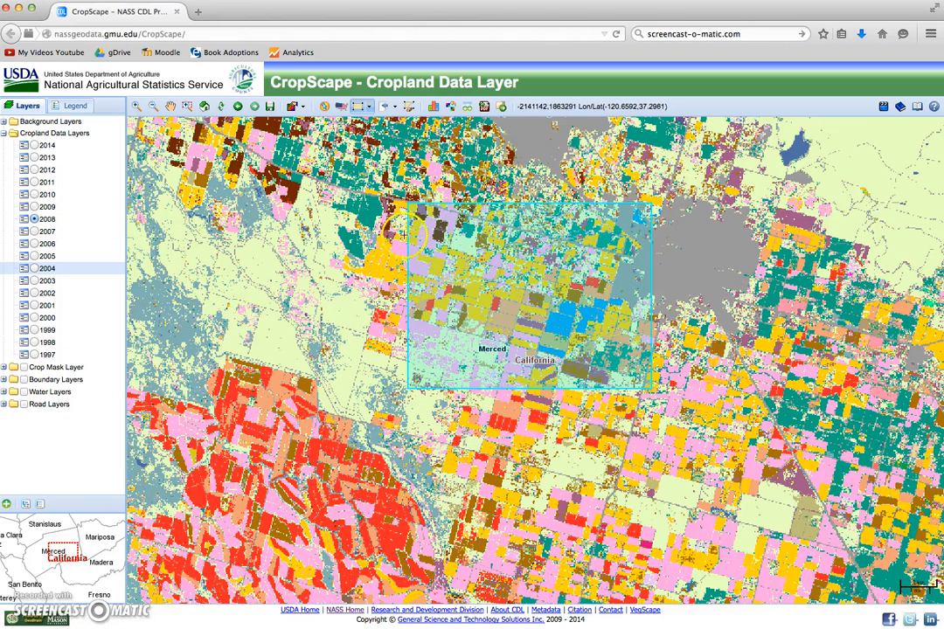
pyautogui.click(580, 273)
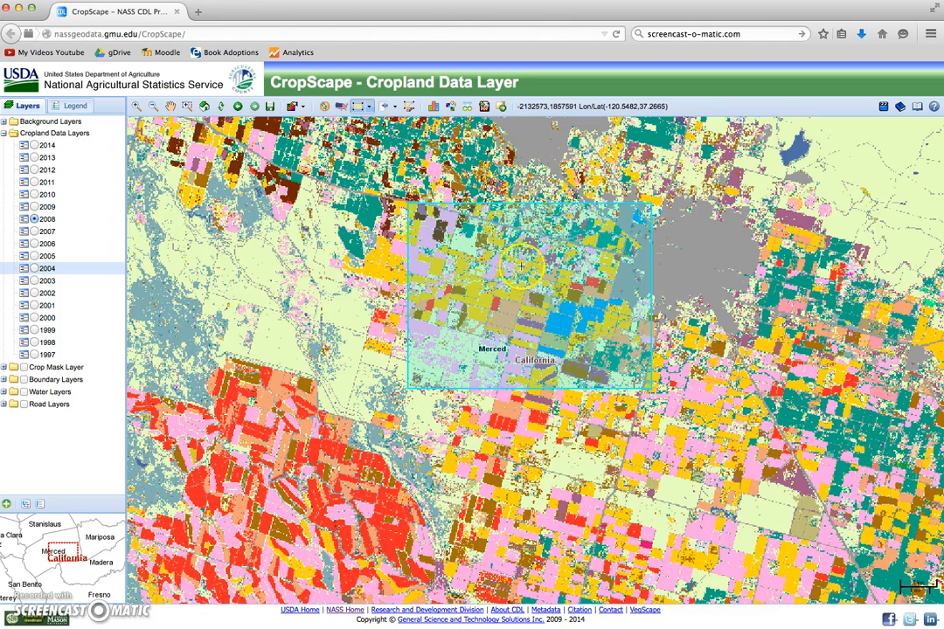
# - Bring the map from central California to the lower Mississippi River region at a multi-state scale
pyautogui.click(153, 111)
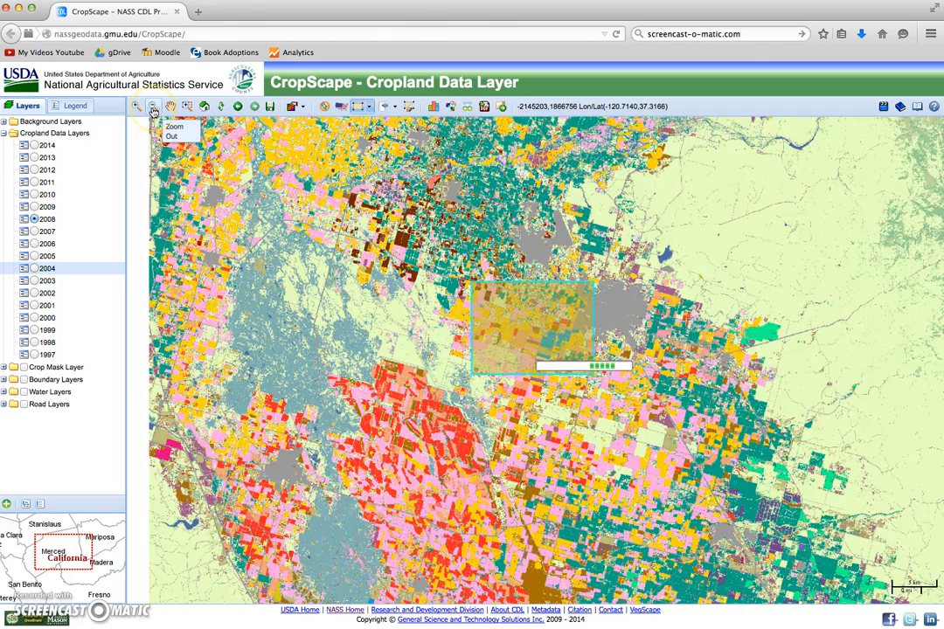
pyautogui.click(153, 111)
pyautogui.click(153, 111)
pyautogui.click(153, 110)
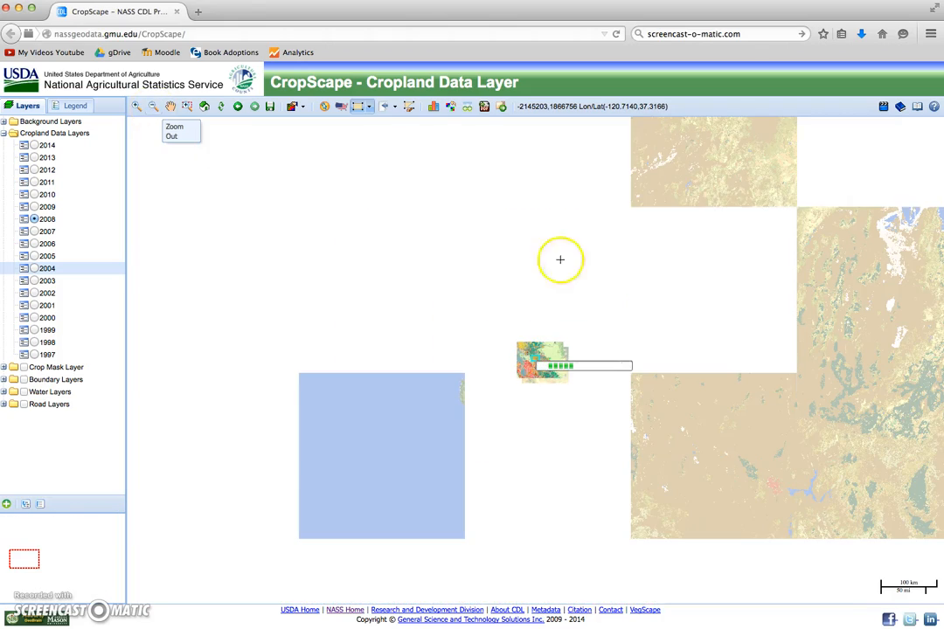
pyautogui.click(170, 106)
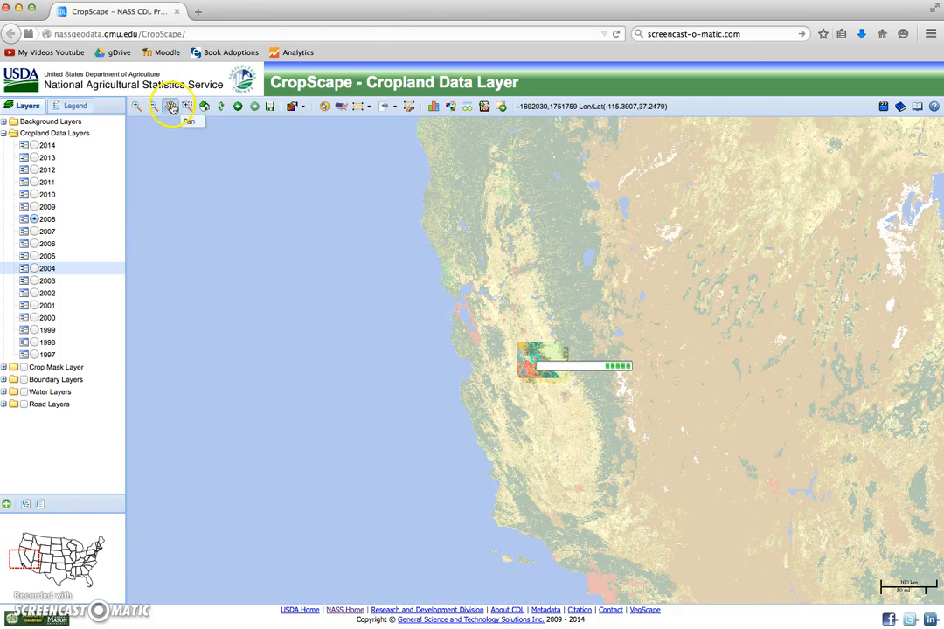
pyautogui.moveTo(796, 413); pyautogui.dragTo(396, 257)
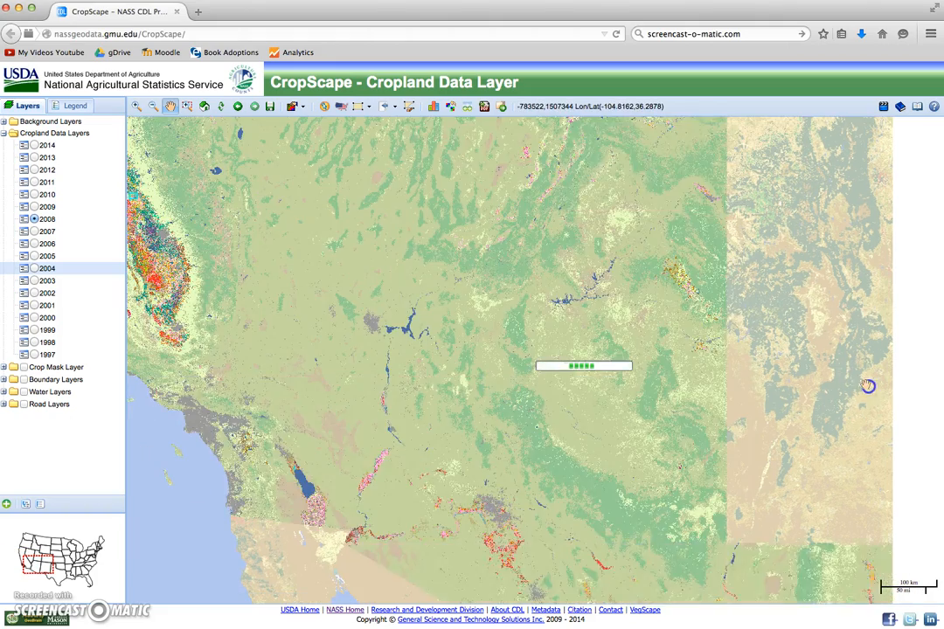
pyautogui.moveTo(870, 388); pyautogui.dragTo(559, 252)
pyautogui.moveTo(850, 399); pyautogui.dragTo(426, 251)
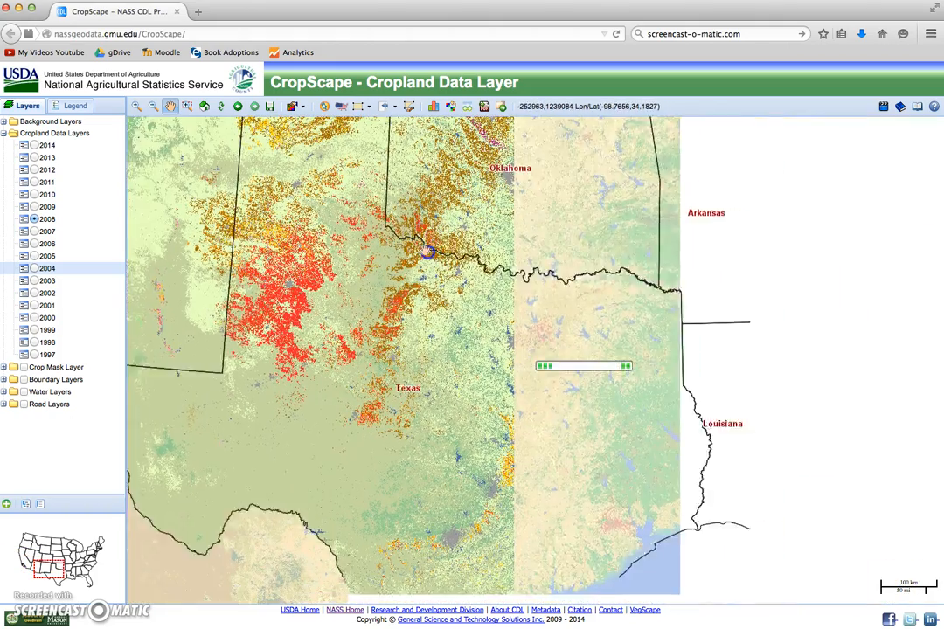
pyautogui.moveTo(760, 317); pyautogui.dragTo(522, 311)
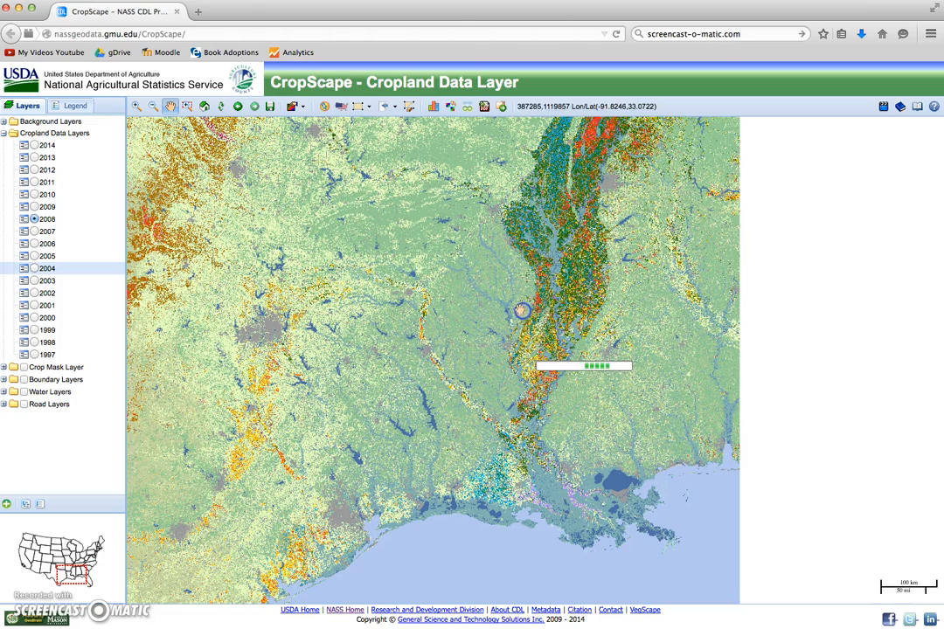
# - Focus the map on the cropland between the Coahoma and Quitman labels in northwestern Mississippi
pyautogui.scroll(1, 584, 267)
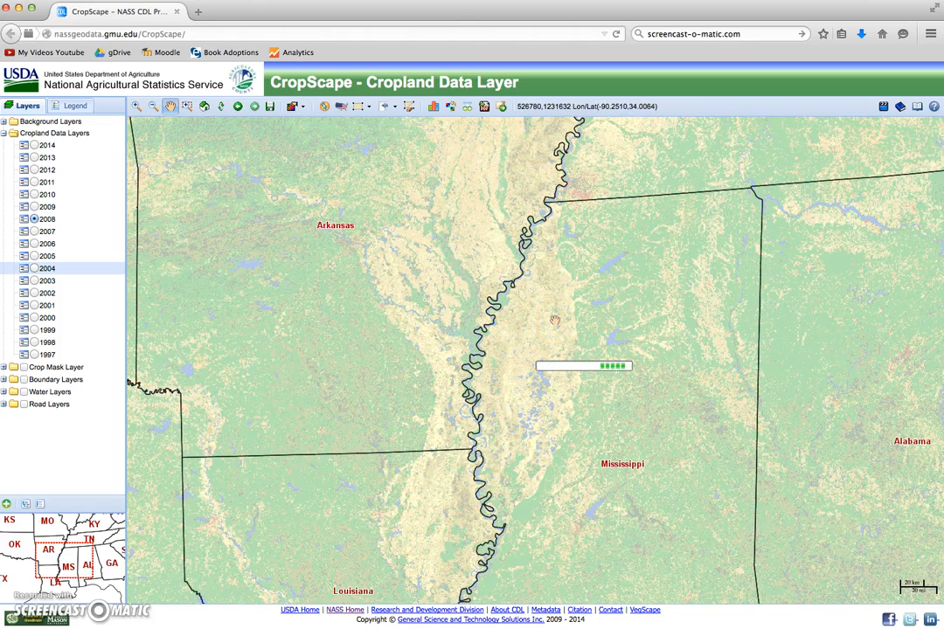
pyautogui.doubleClick(534, 338)
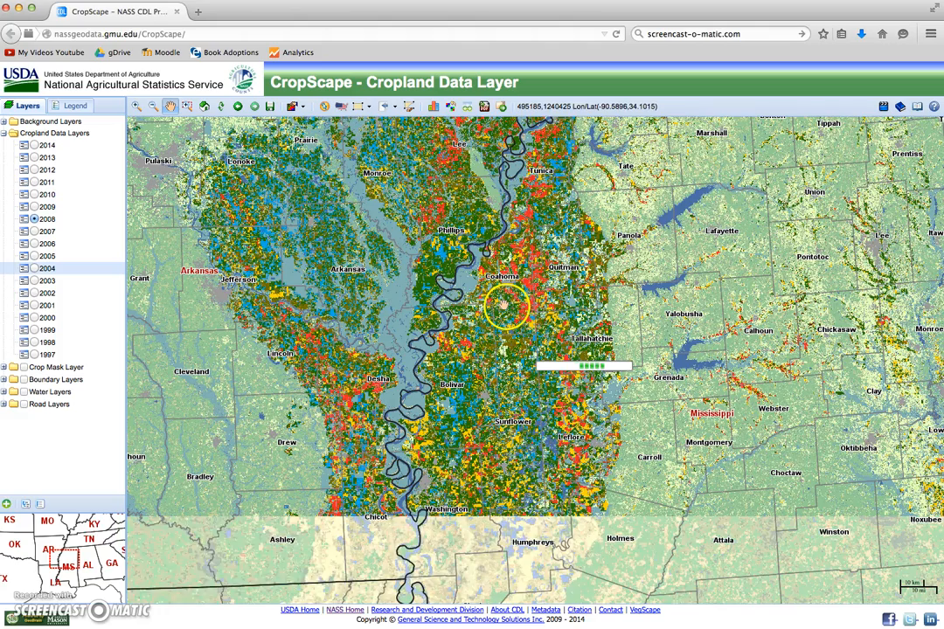
pyautogui.doubleClick(529, 306)
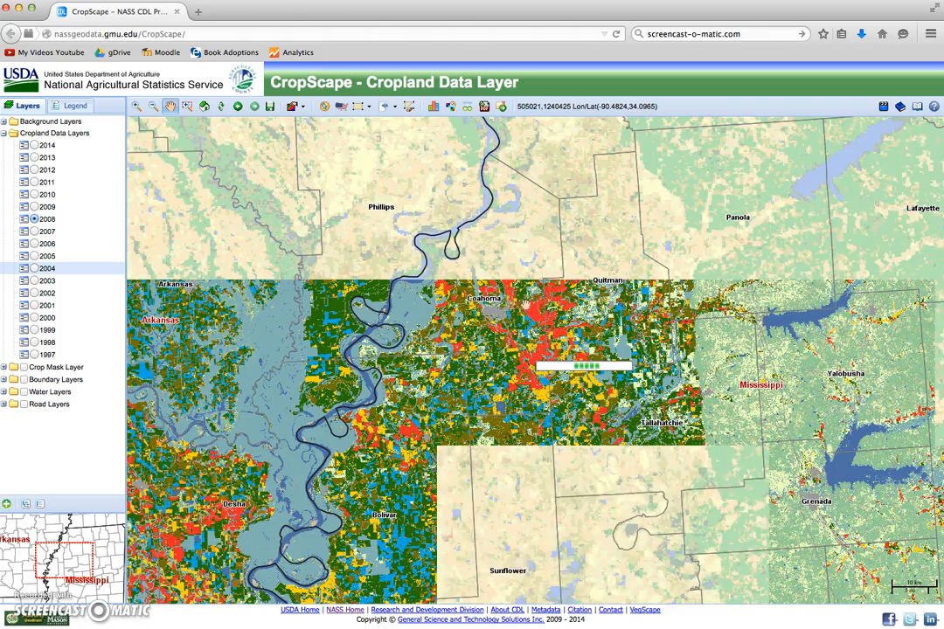
pyautogui.click(570, 320)
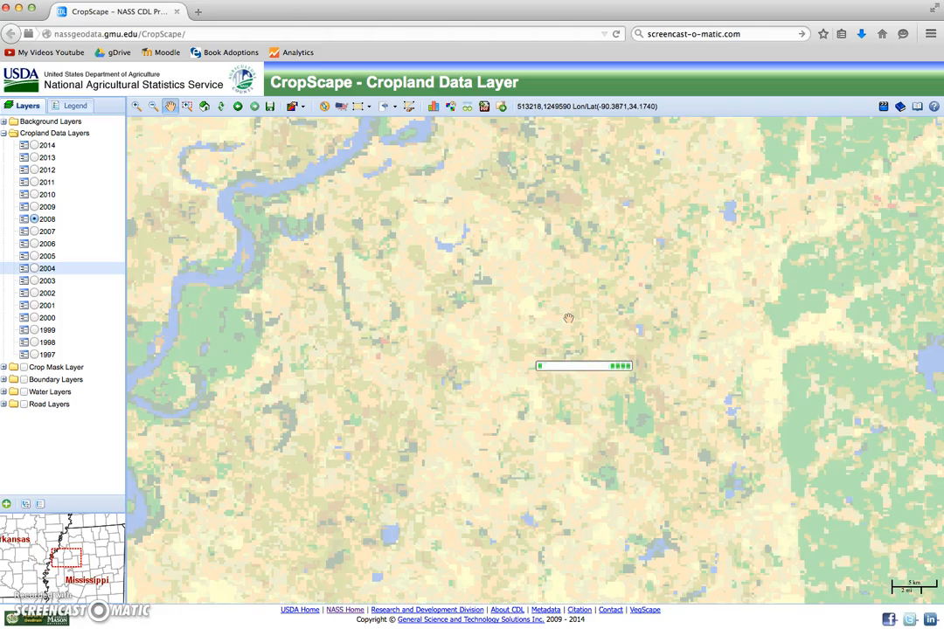
pyautogui.click(495, 316)
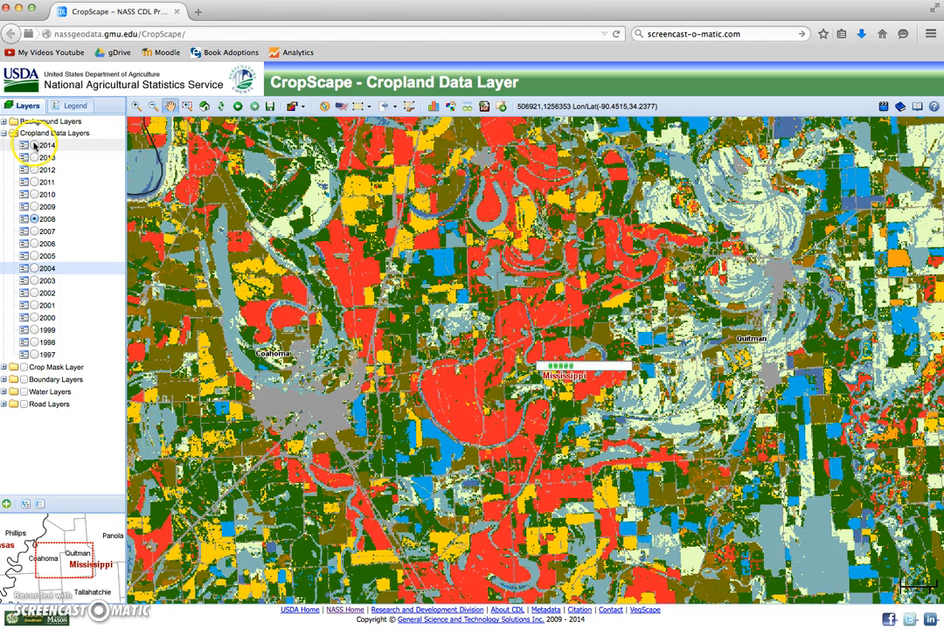
# - Show the 2014 cropland layer instead of 2008, and check the crop colours of both years against the legend
pyautogui.click(75, 105)
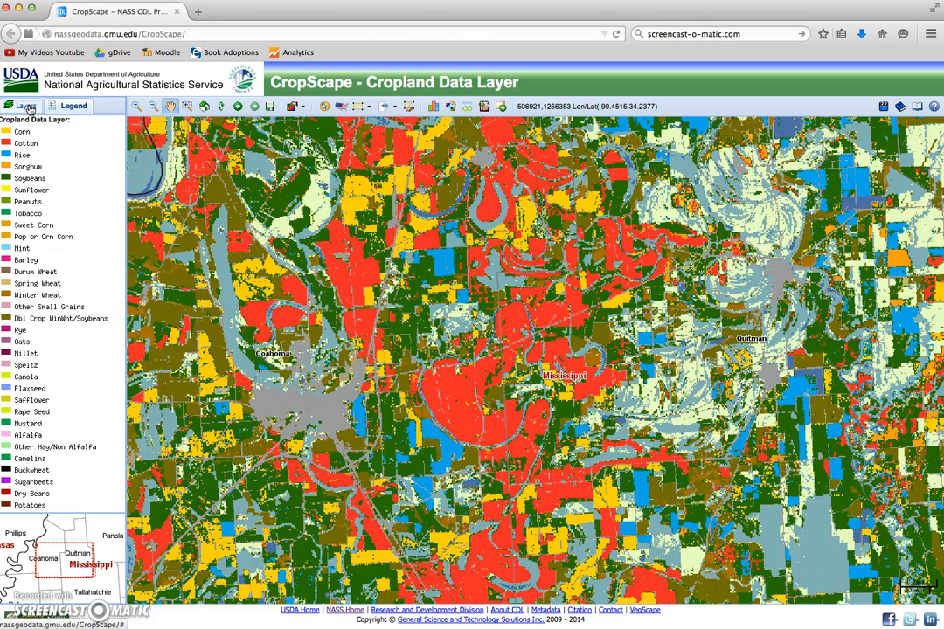
pyautogui.click(29, 107)
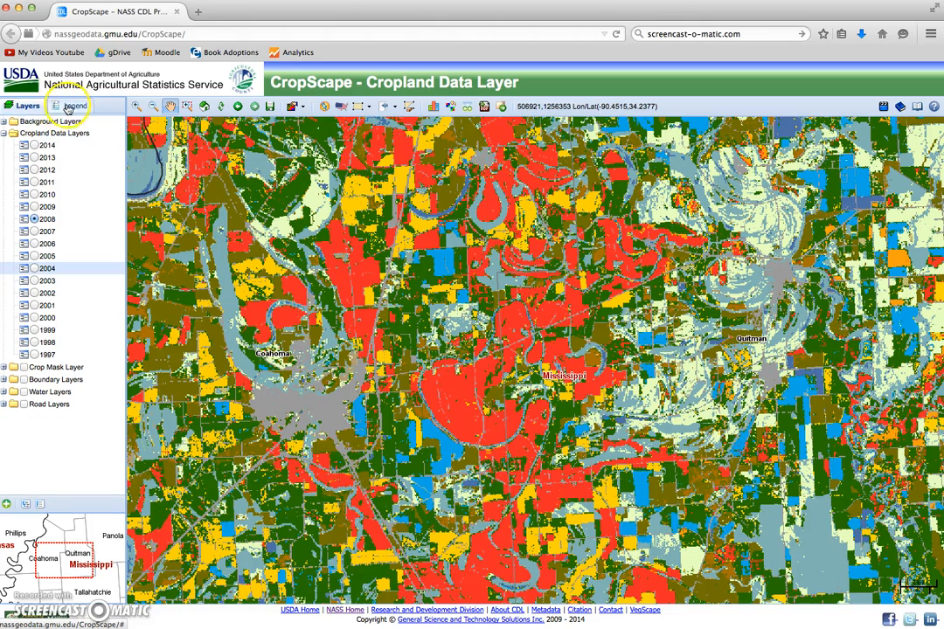
pyautogui.click(35, 146)
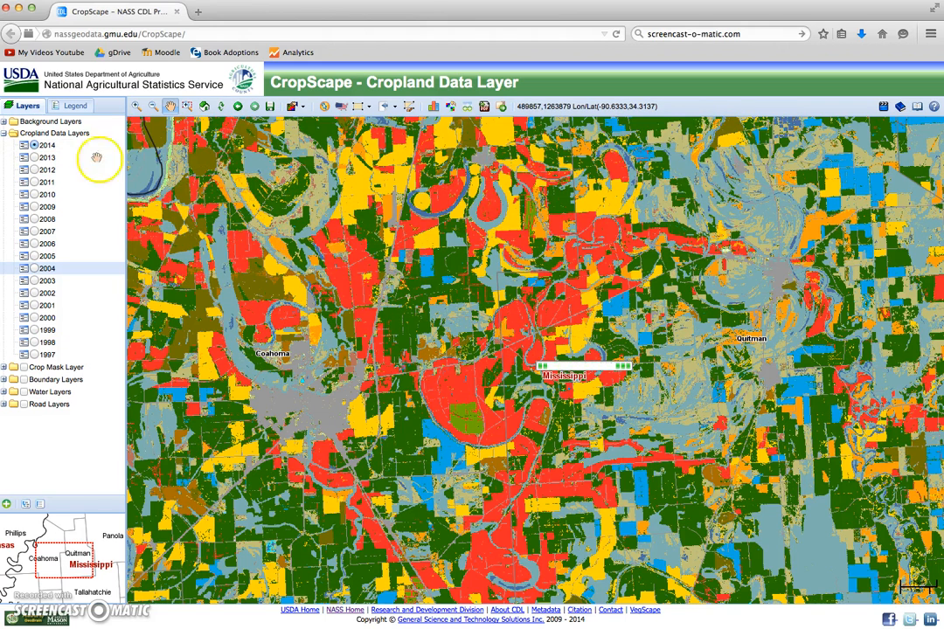
pyautogui.click(70, 107)
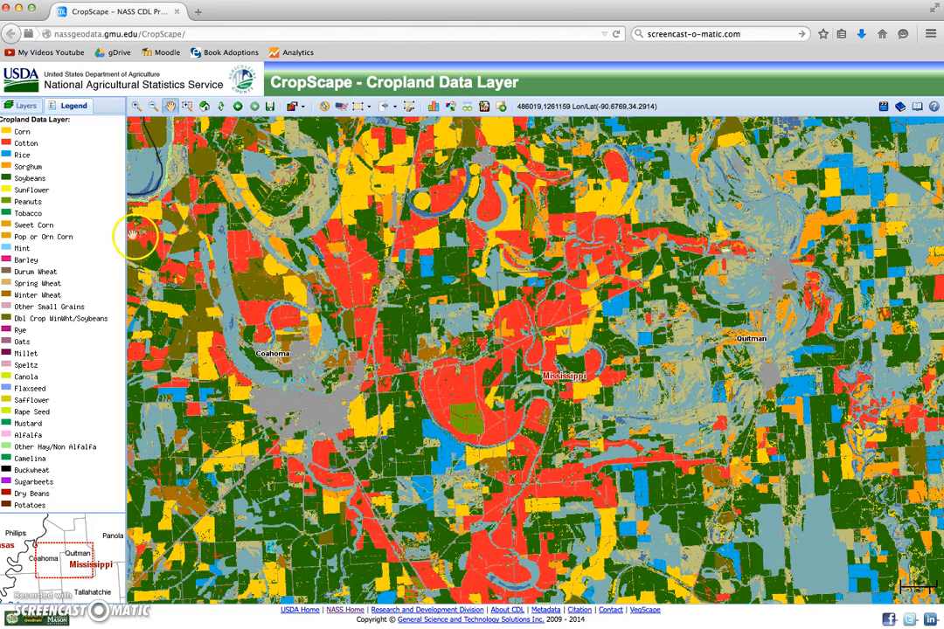
pyautogui.click(24, 106)
# - Define a tall rectangular area of interest between the Coahoma and Quitman labels, and request its 2014 cropland statistics before closing the statistics window
pyautogui.click(359, 106)
pyautogui.moveTo(364, 150); pyautogui.dragTo(666, 603)
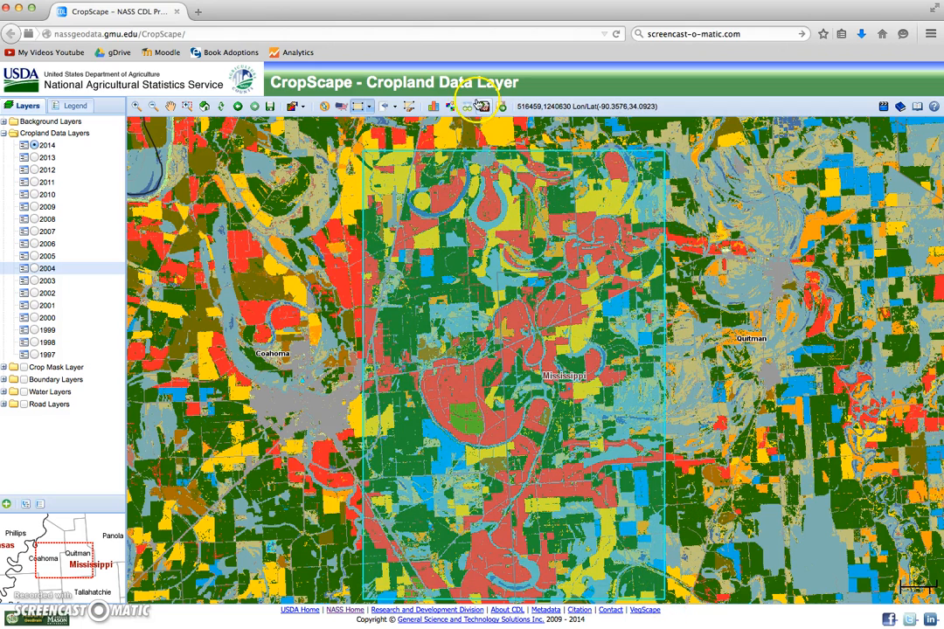
pyautogui.click(434, 107)
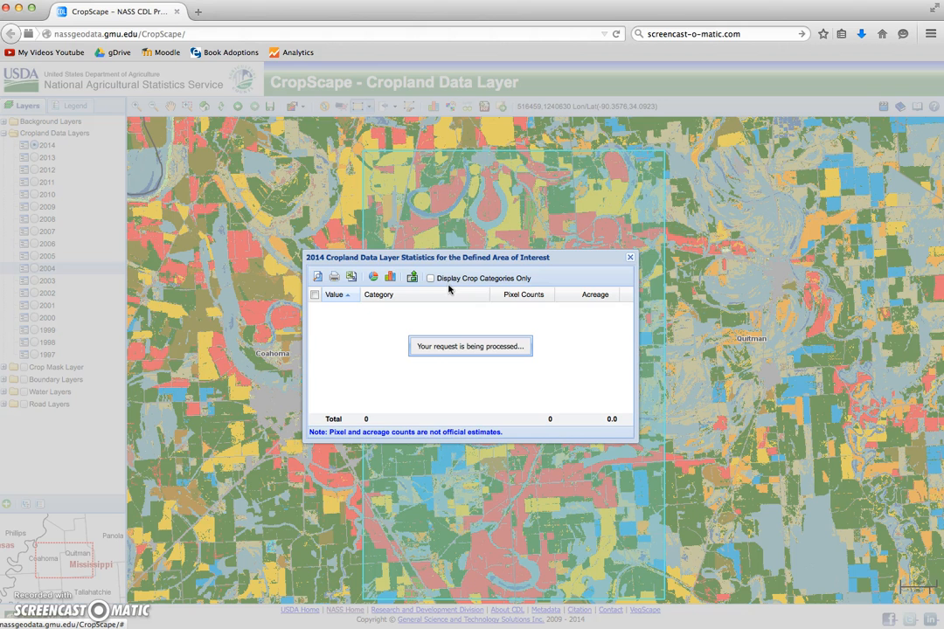
pyautogui.click(631, 260)
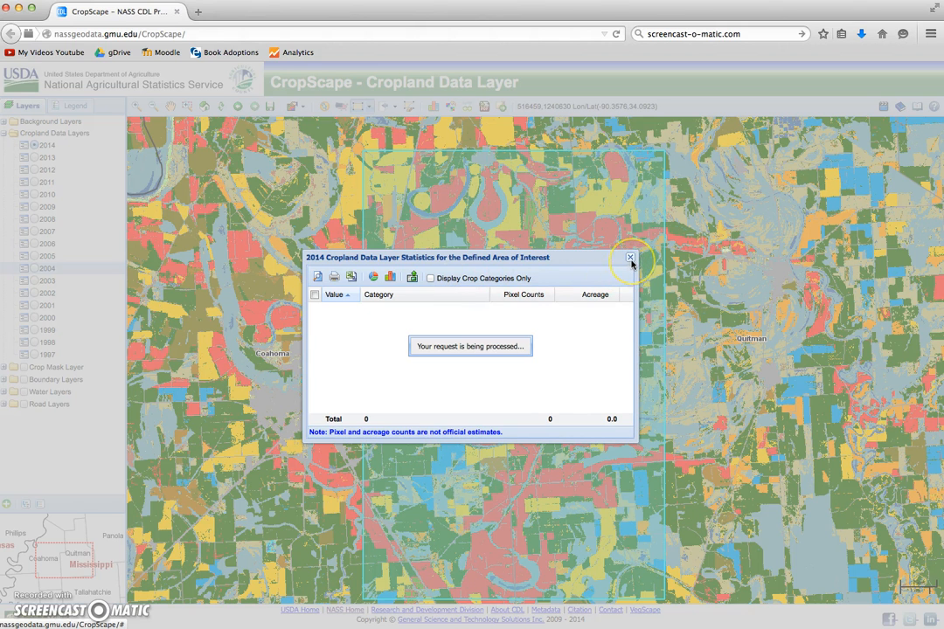